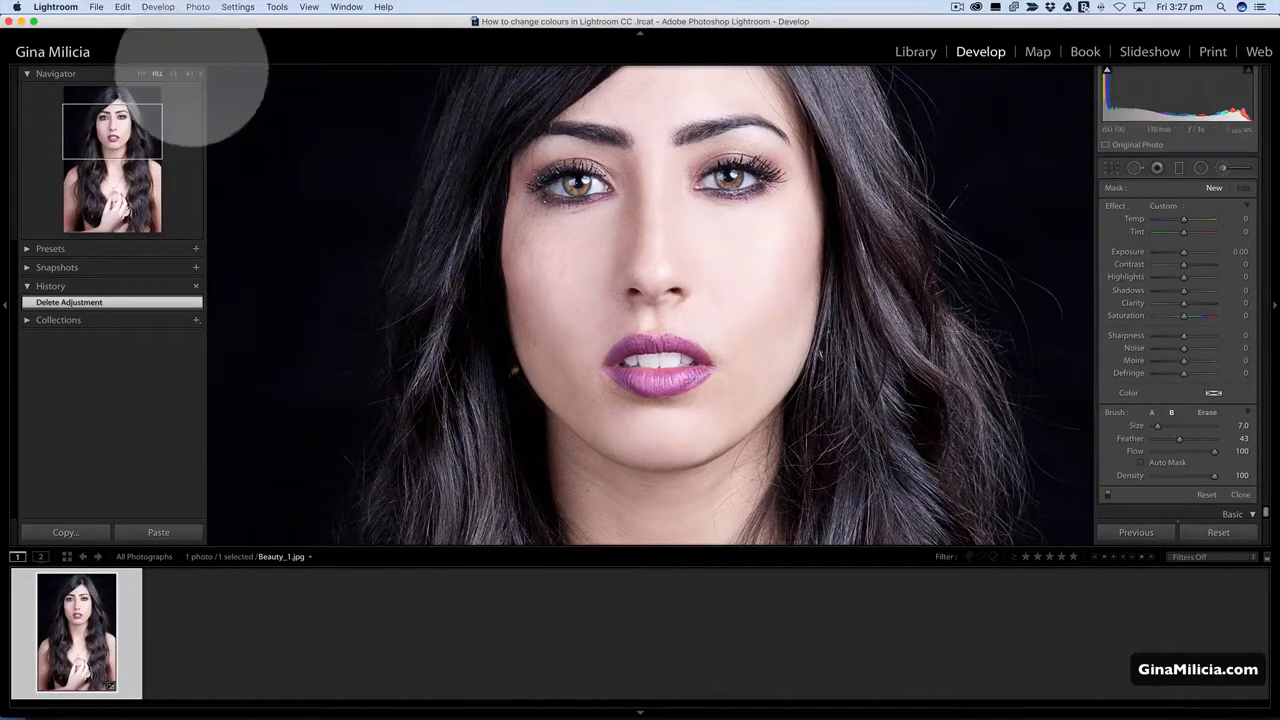
# Zoom in on the eye at the photo's left and begin an Adjustment Brush mask on its iris at size 9.0.
pyautogui.click(189, 73)
pyautogui.press('space')
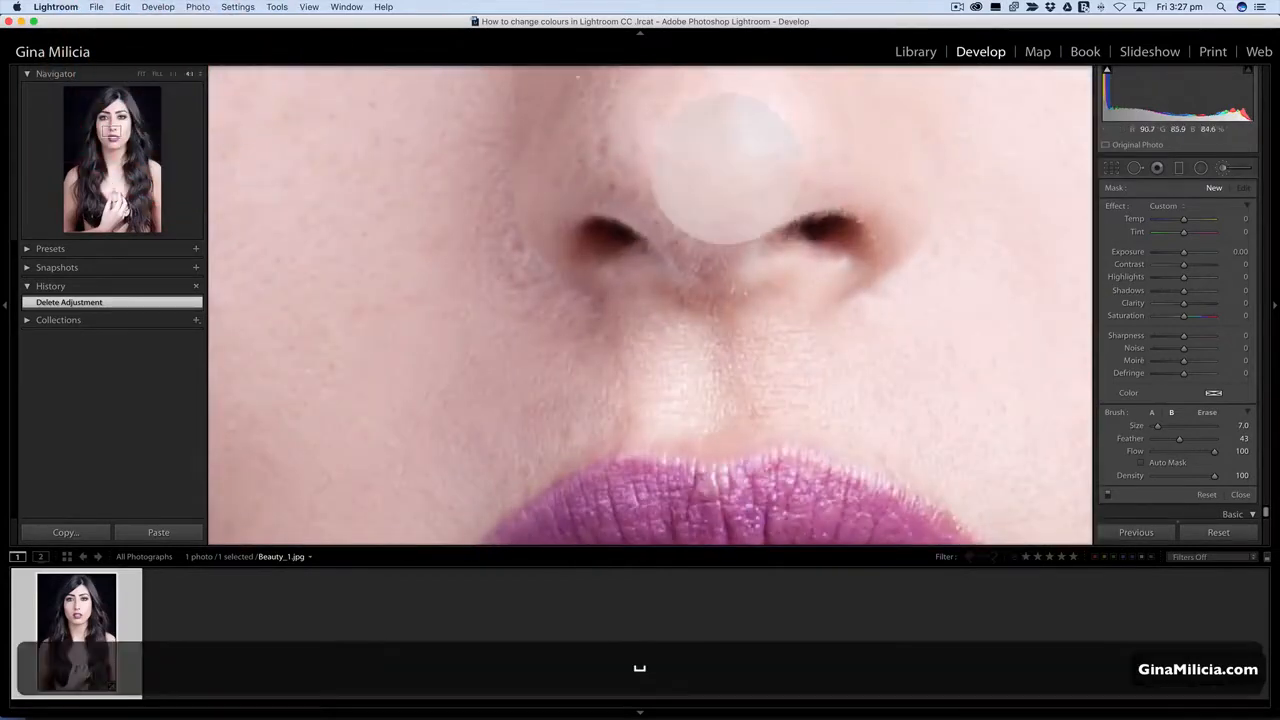
pyautogui.moveTo(729, 129); pyautogui.dragTo(890, 688)
pyautogui.moveTo(790, 238); pyautogui.dragTo(790, 299)
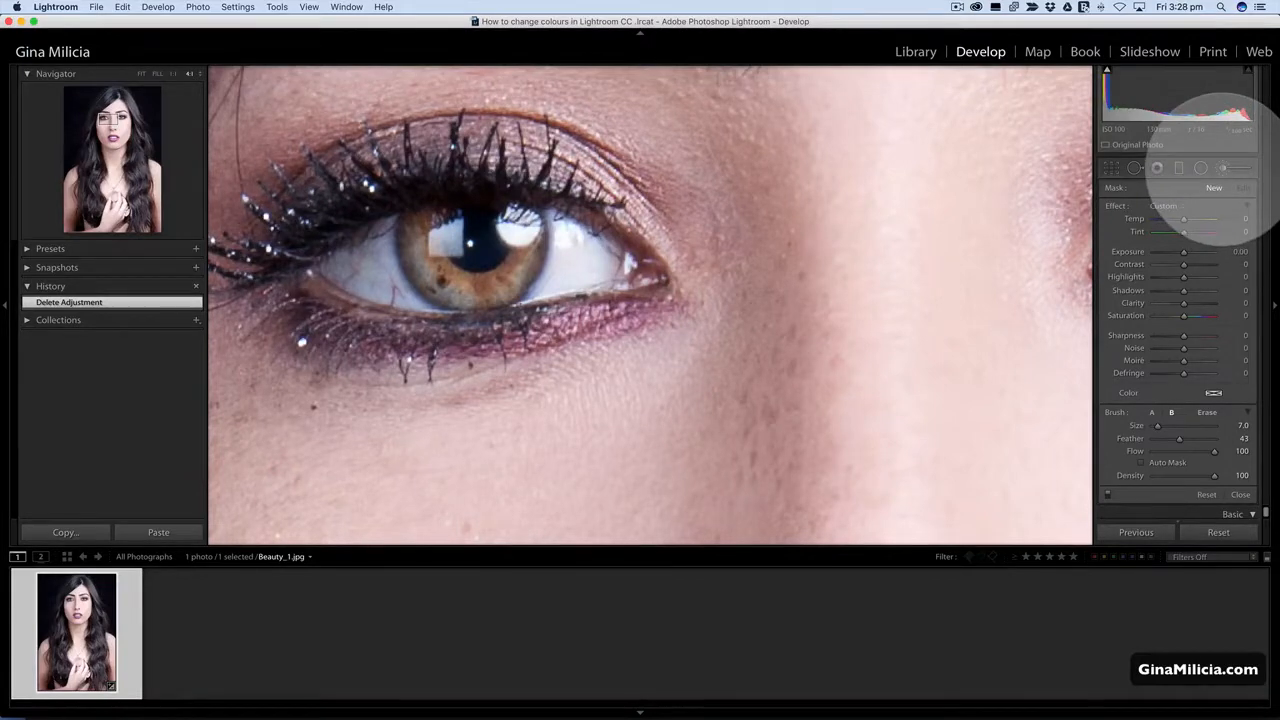
pyautogui.click(1222, 167)
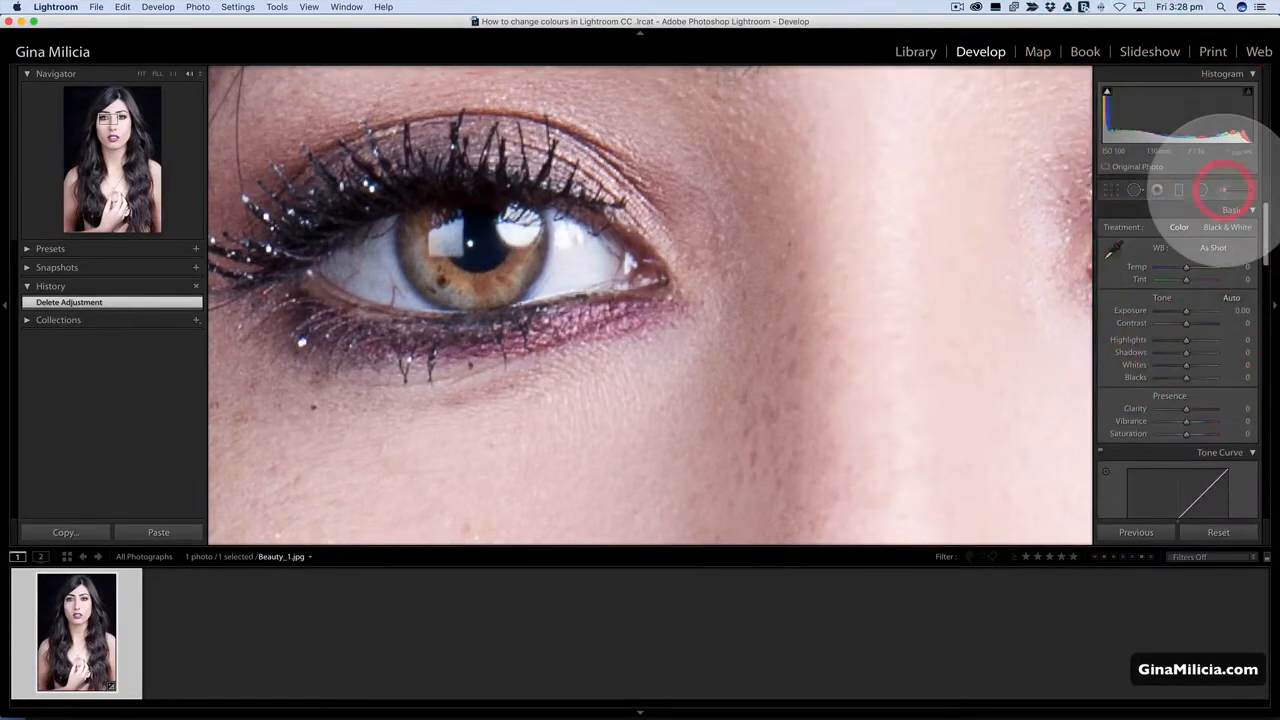
pyautogui.click(1222, 190)
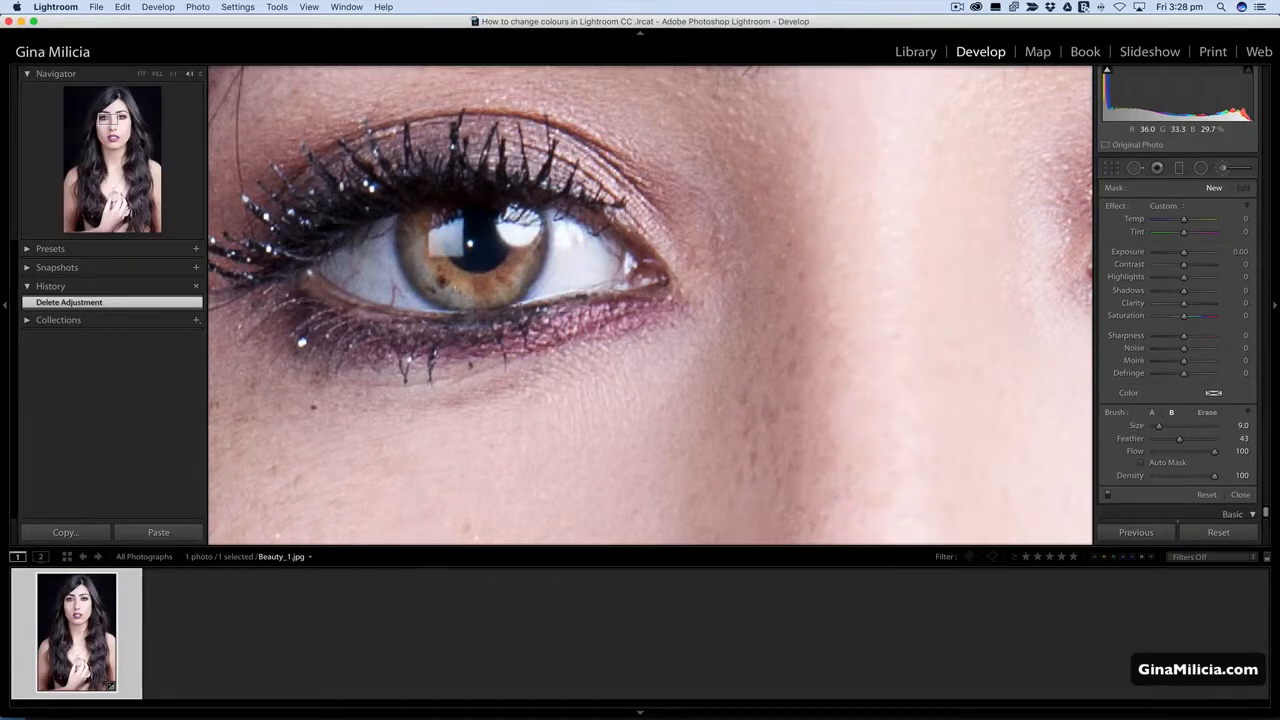
pyautogui.click(421, 227)
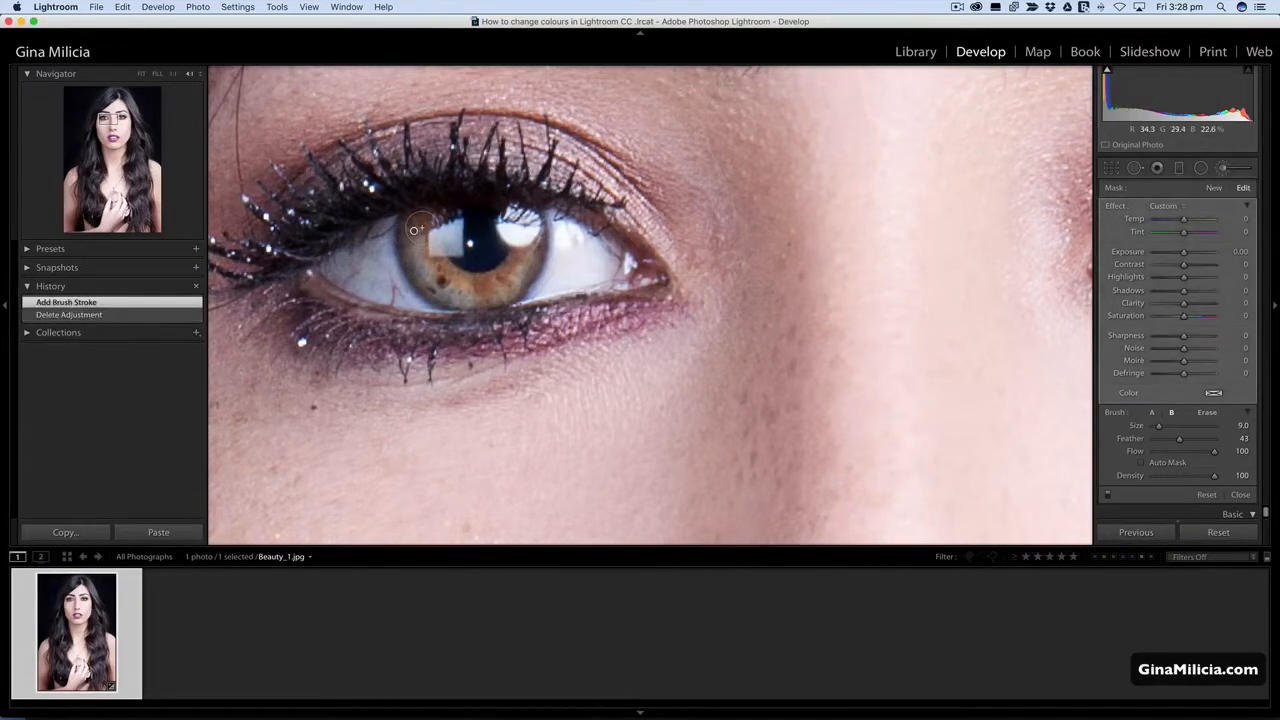
# Show the mask overlay in red and paint over the rest of the same iris.
pyautogui.press('o')
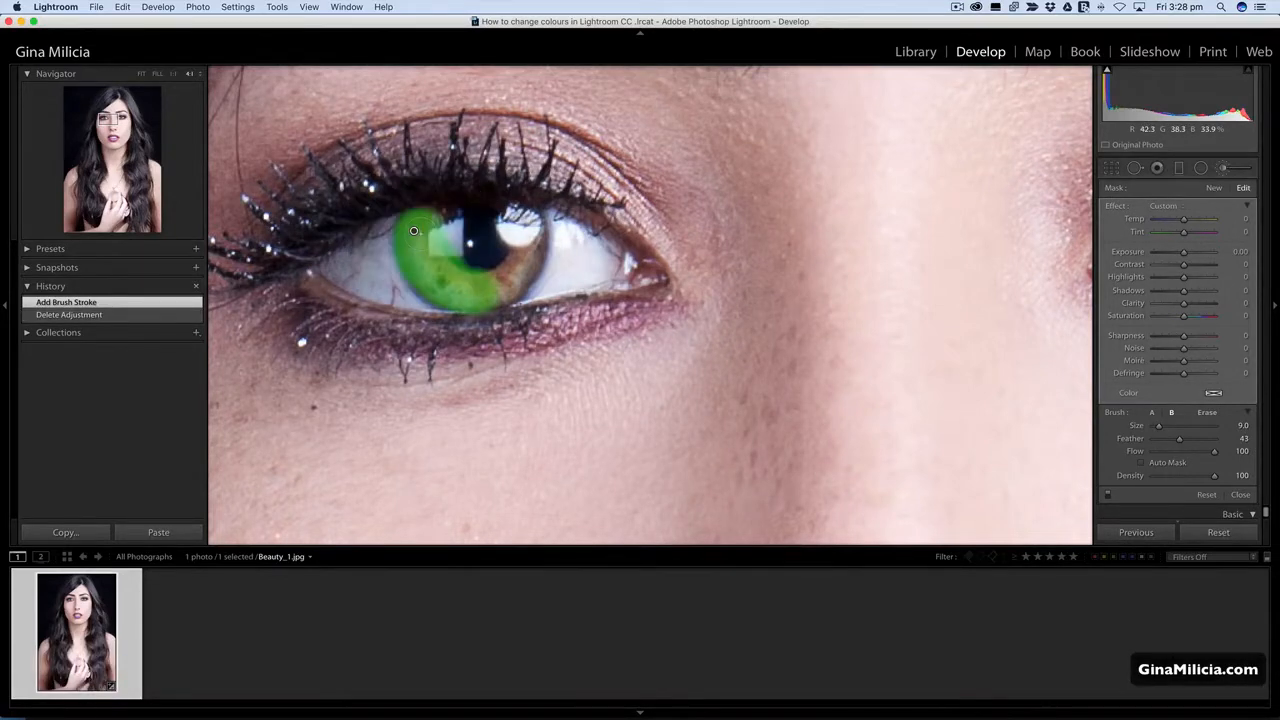
pyautogui.hotkey('shift', 'o')
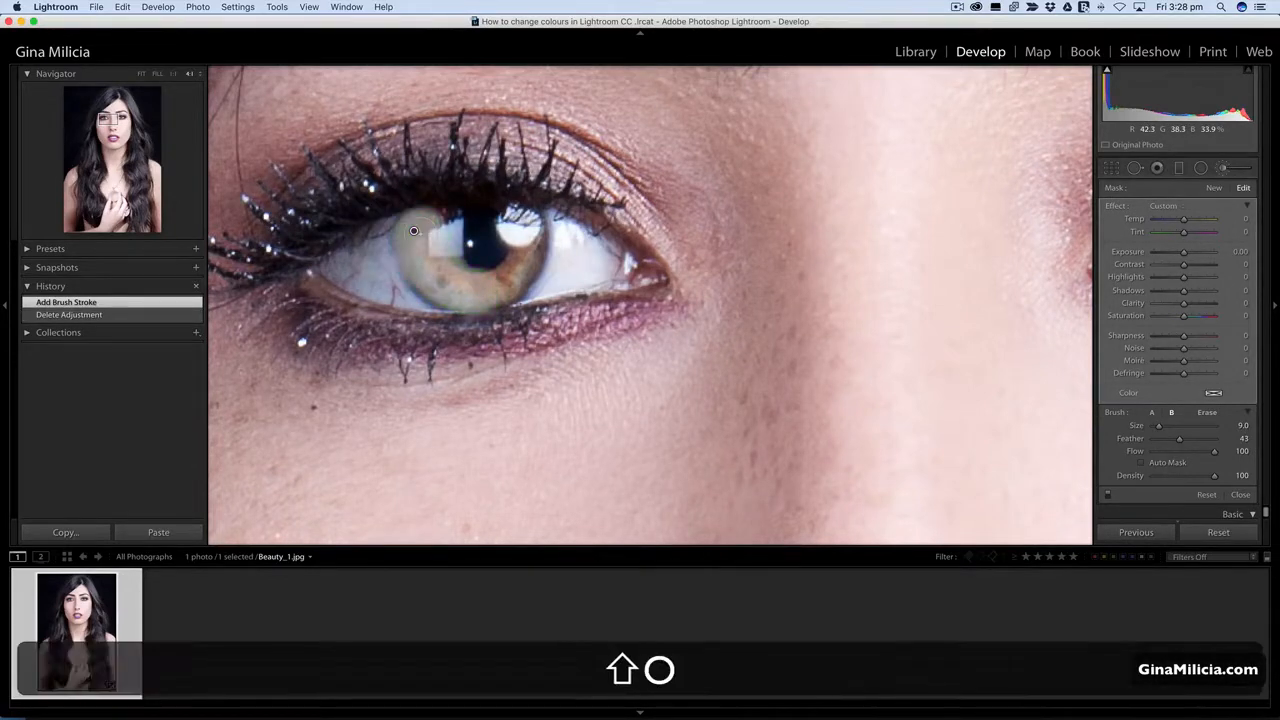
pyautogui.hotkey('shift', 'o')
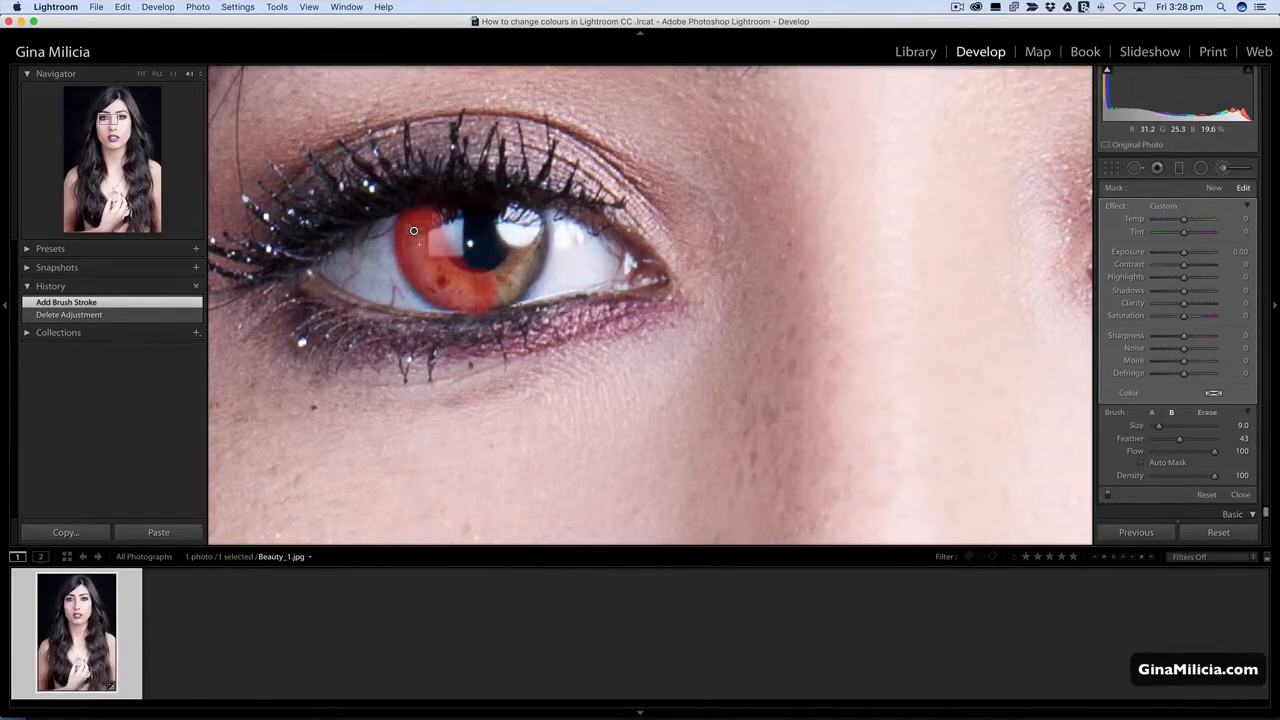
pyautogui.moveTo(460, 295)
pyautogui.mouseDown()
pyautogui.moveTo(505, 288)
pyautogui.moveTo(524, 215)
pyautogui.mouseUp()
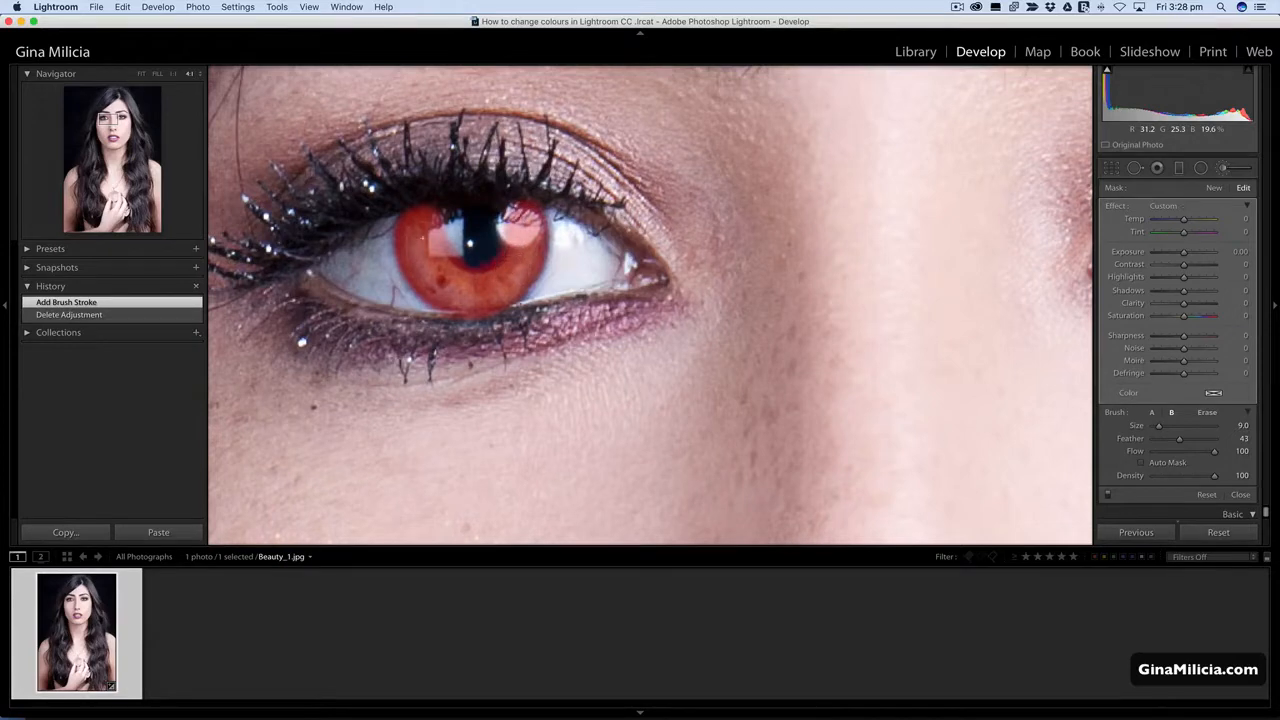
pyautogui.moveTo(407, 243)
pyautogui.mouseDown()
pyautogui.moveTo(432, 205)
pyautogui.moveTo(420, 215)
pyautogui.mouseUp()
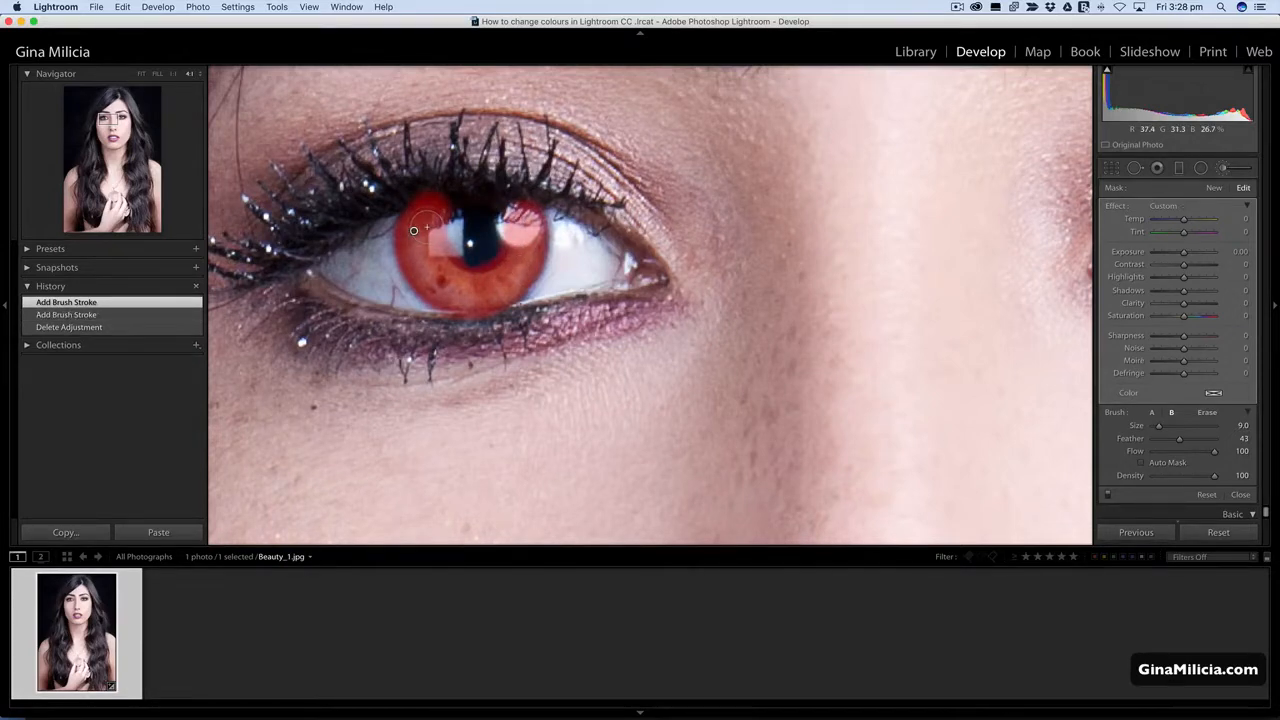
# Erase the mask spill from the upper lashes, the pupil and the lower rim around this iris with a size 5.0 eraser.
pyautogui.press('alt')
pyautogui.press('alt')
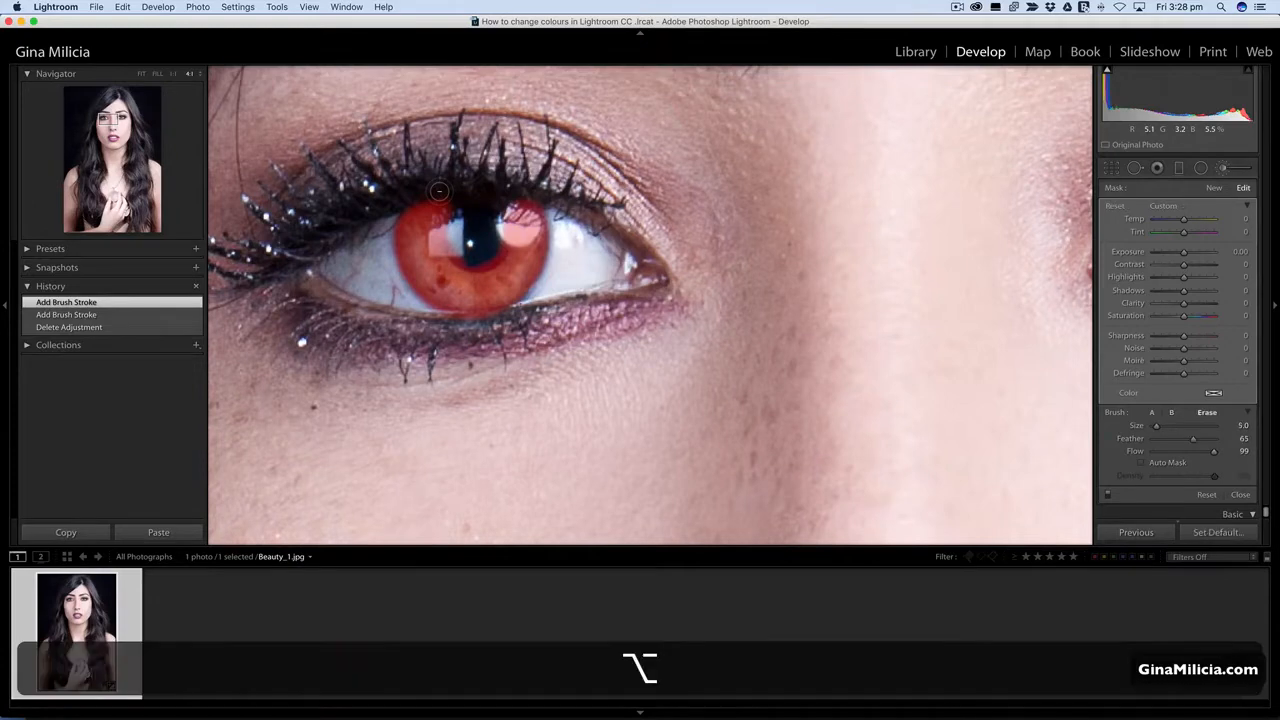
pyautogui.keyDown('alt'); pyautogui.click(438, 190); pyautogui.keyUp('alt')
pyautogui.moveTo(401, 195)
pyautogui.mouseDown()
pyautogui.moveTo(486, 178)
pyautogui.moveTo(550, 194)
pyautogui.moveTo(516, 180)
pyautogui.mouseUp()
pyautogui.keyDown('alt'); pyautogui.click(510, 212); pyautogui.keyUp('alt')
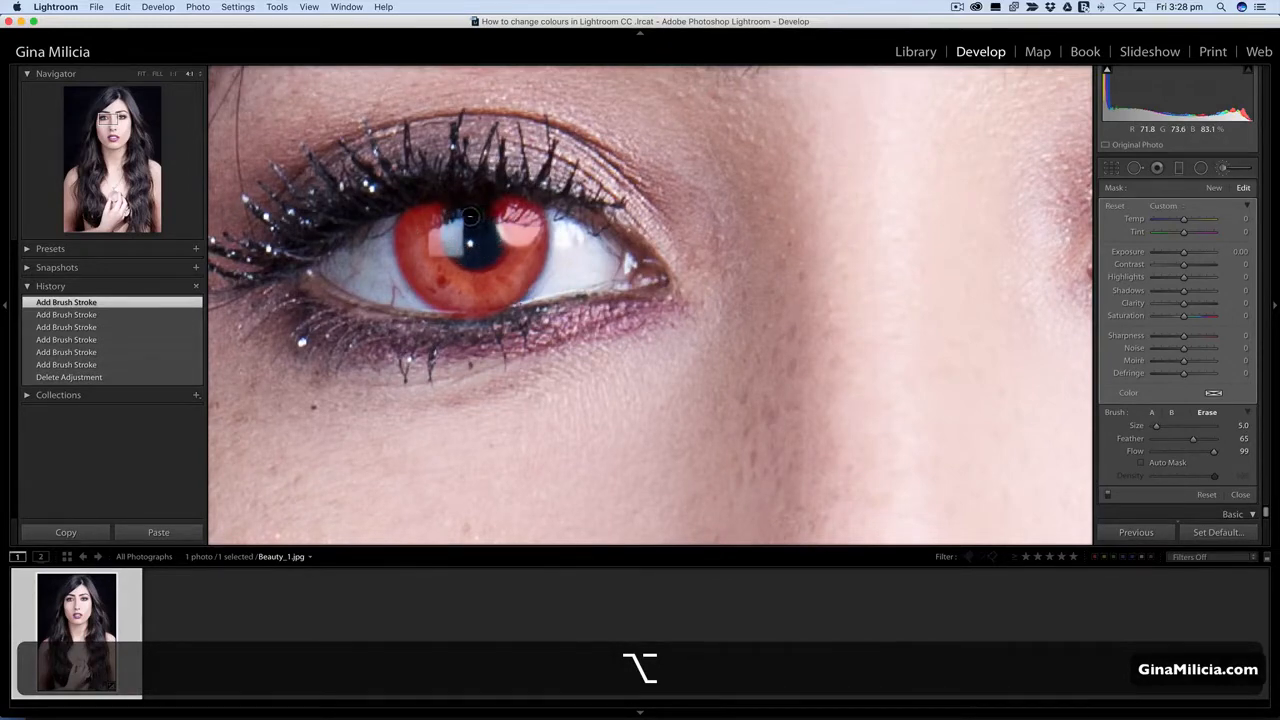
pyautogui.moveTo(490, 241); pyautogui.dragTo(472, 259)
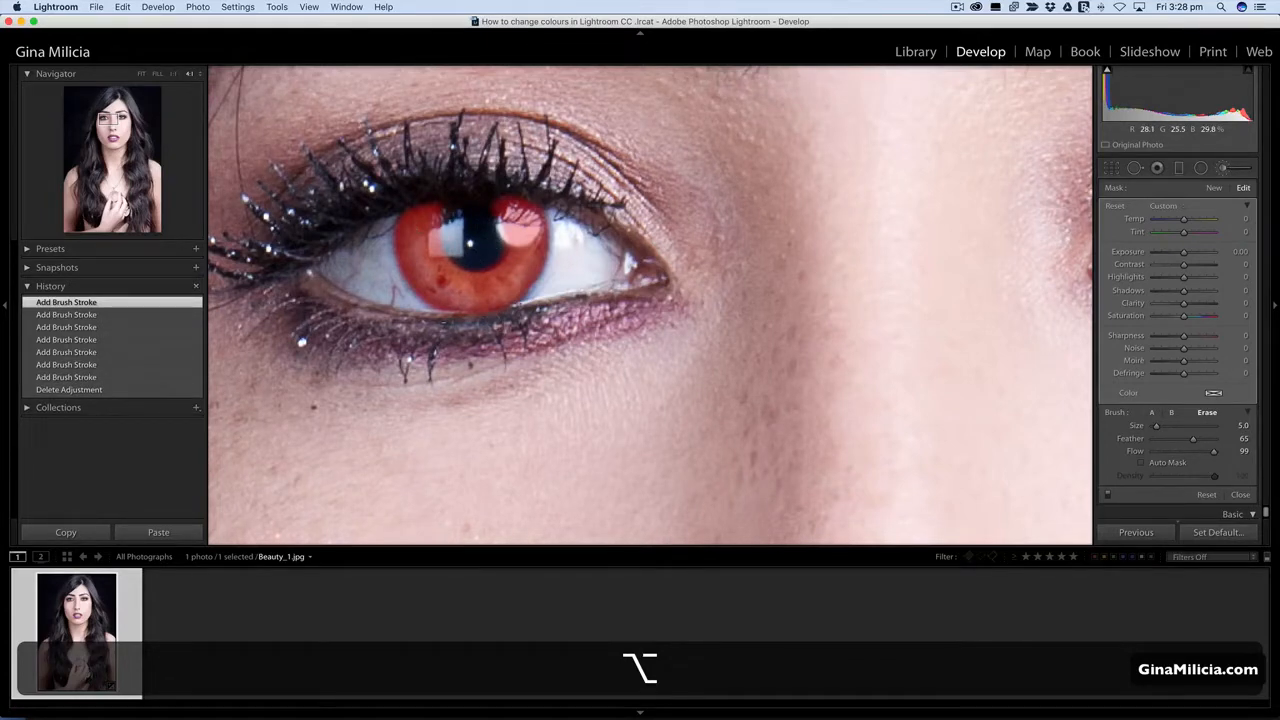
pyautogui.moveTo(442, 322); pyautogui.dragTo(444, 322)
# Paint the other eye's iris into the same mask at size 9.0 and erase the spill over its upper lashes.
pyautogui.moveTo(898, 211); pyautogui.dragTo(197, 235)
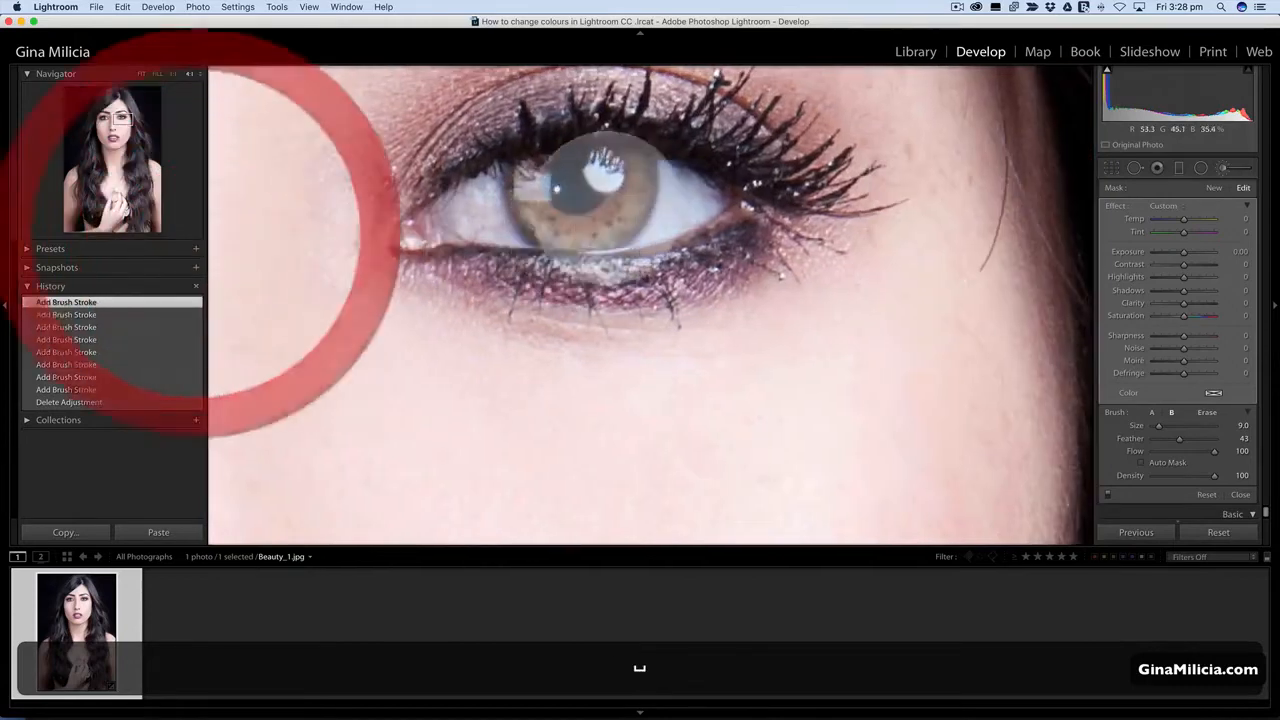
pyautogui.moveTo(529, 168)
pyautogui.mouseDown()
pyautogui.moveTo(535, 215)
pyautogui.moveTo(568, 240)
pyautogui.moveTo(610, 236)
pyautogui.moveTo(637, 183)
pyautogui.moveTo(635, 152)
pyautogui.moveTo(613, 215)
pyautogui.moveTo(530, 198)
pyautogui.moveTo(548, 160)
pyautogui.mouseUp()
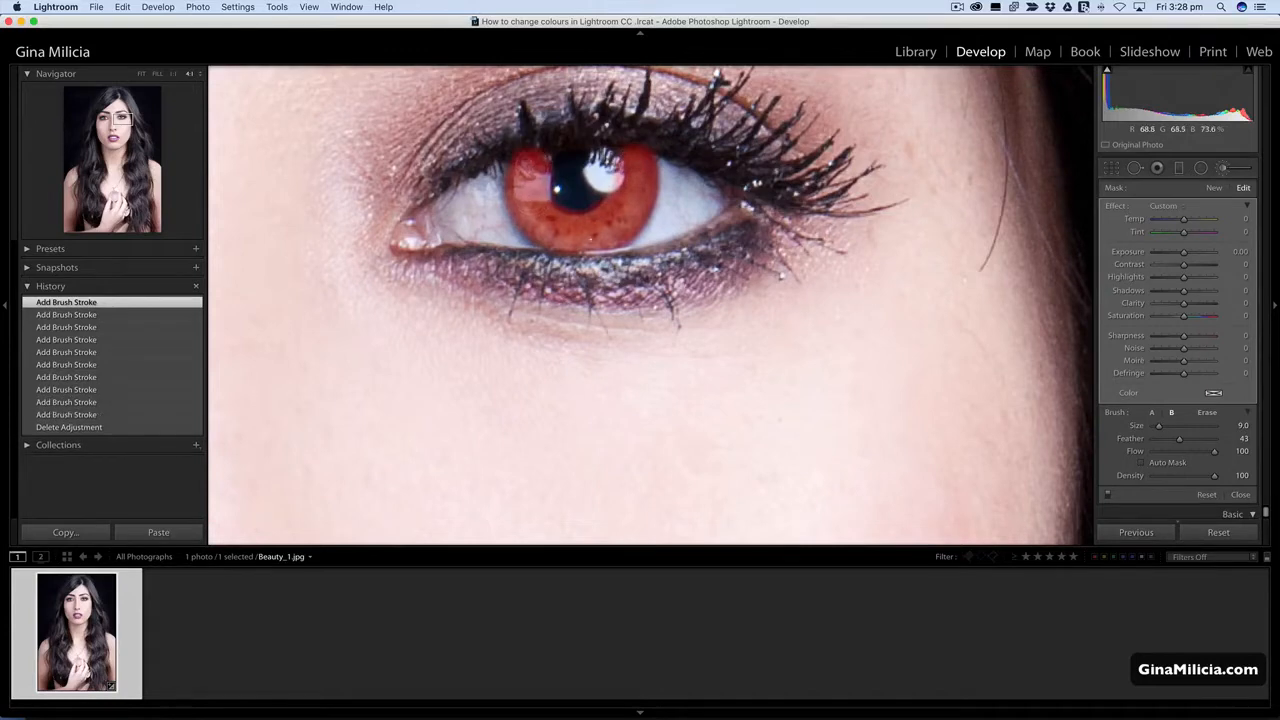
pyautogui.press('alt')
pyautogui.moveTo(633, 125)
pyautogui.mouseDown()
pyautogui.moveTo(636, 138)
pyautogui.moveTo(622, 138)
pyautogui.mouseUp()
pyautogui.moveTo(521, 143); pyautogui.dragTo(522, 150)
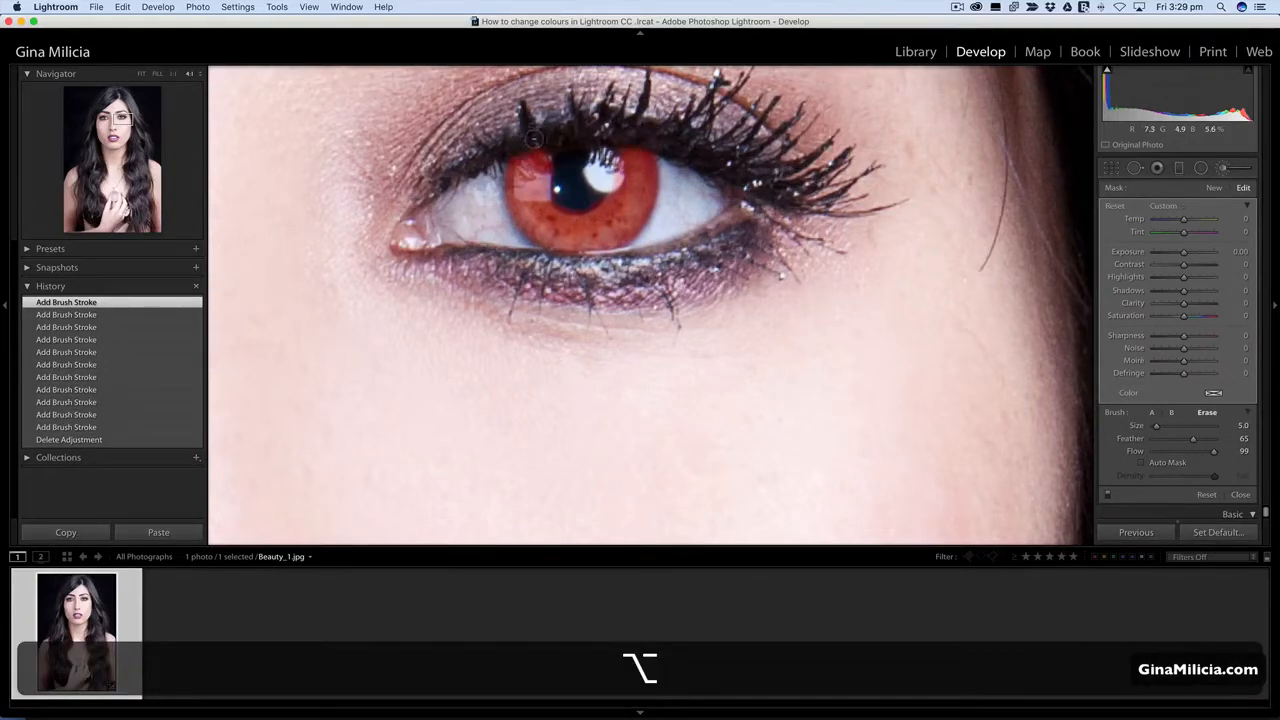
# Hide the mask overlay with both eyes in view and warm the irises by raising Temp to 42.
pyautogui.press('space')
pyautogui.moveTo(375, 219)
pyautogui.mouseDown()
pyautogui.moveTo(860, 288)
pyautogui.moveTo(820, 286)
pyautogui.mouseUp()
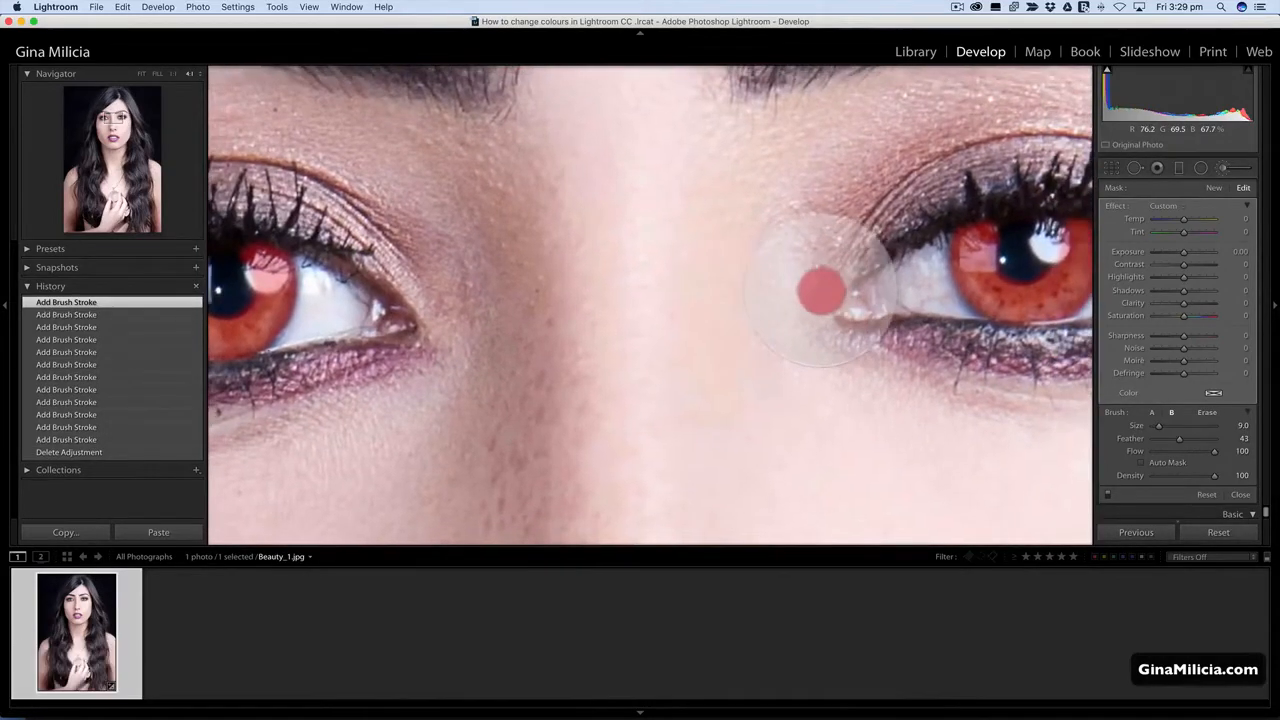
pyautogui.click(172, 73)
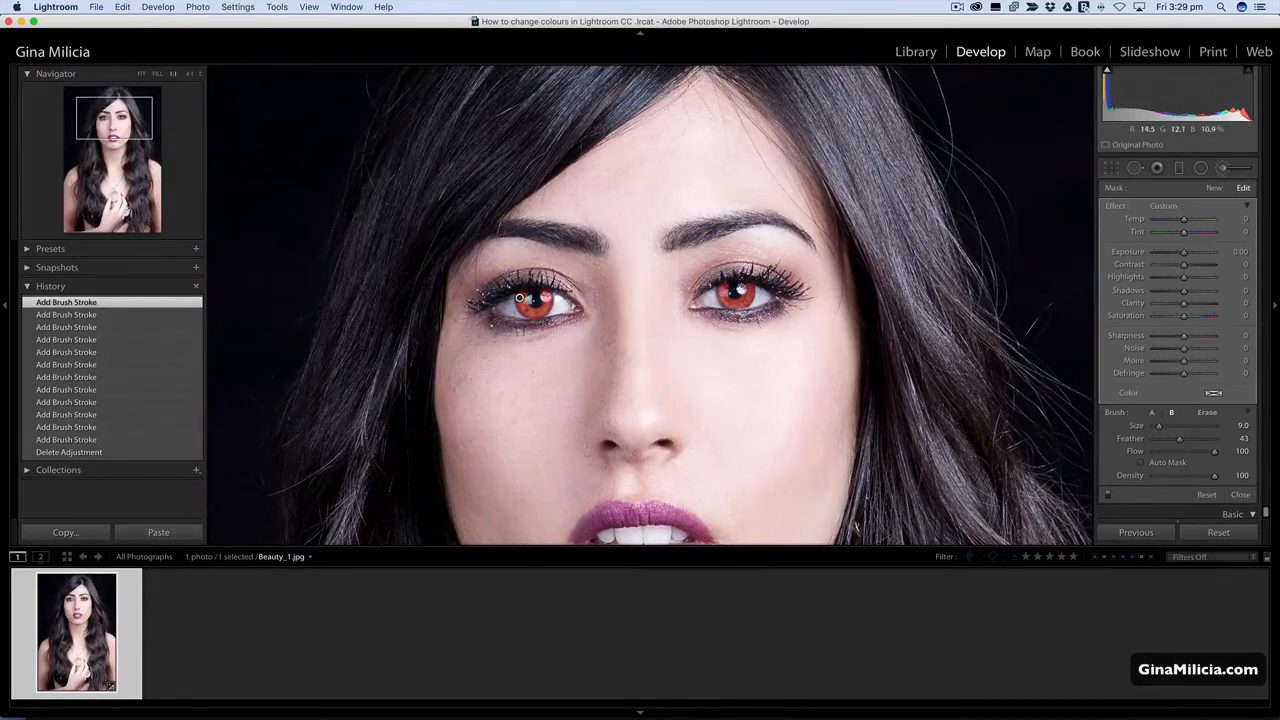
pyautogui.press('o')
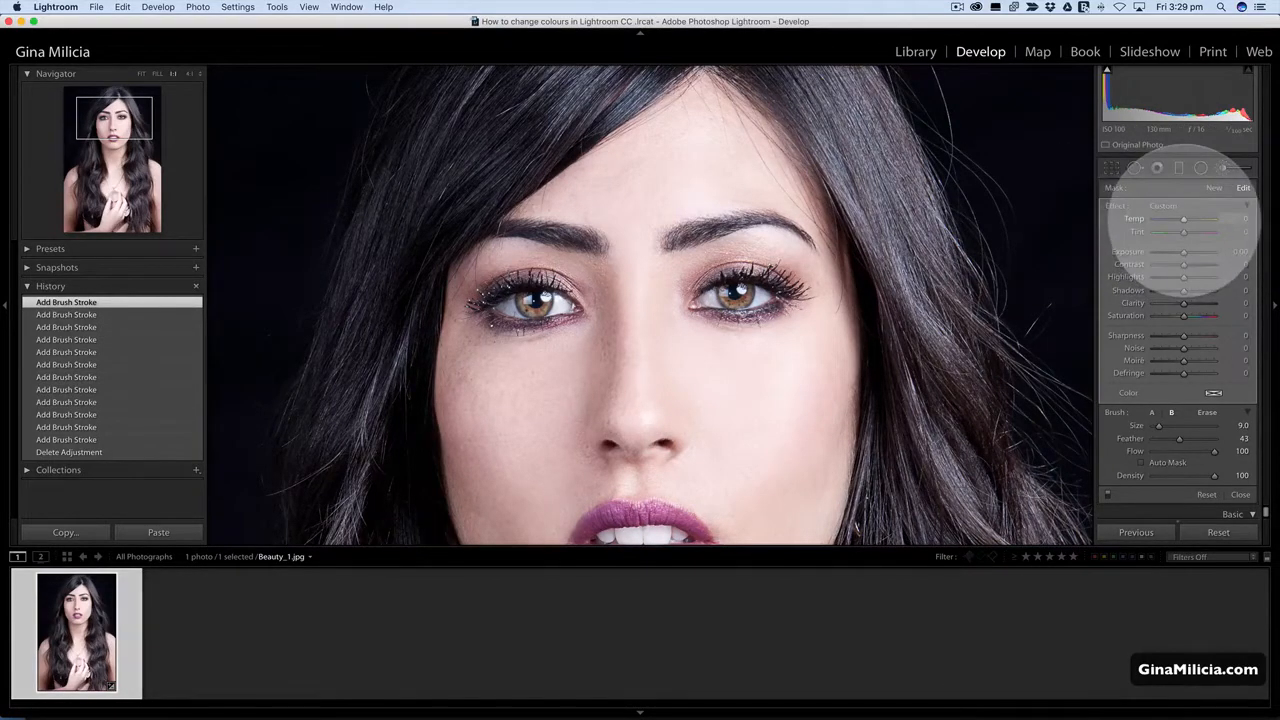
pyautogui.moveTo(1184, 219); pyautogui.dragTo(1191, 219)
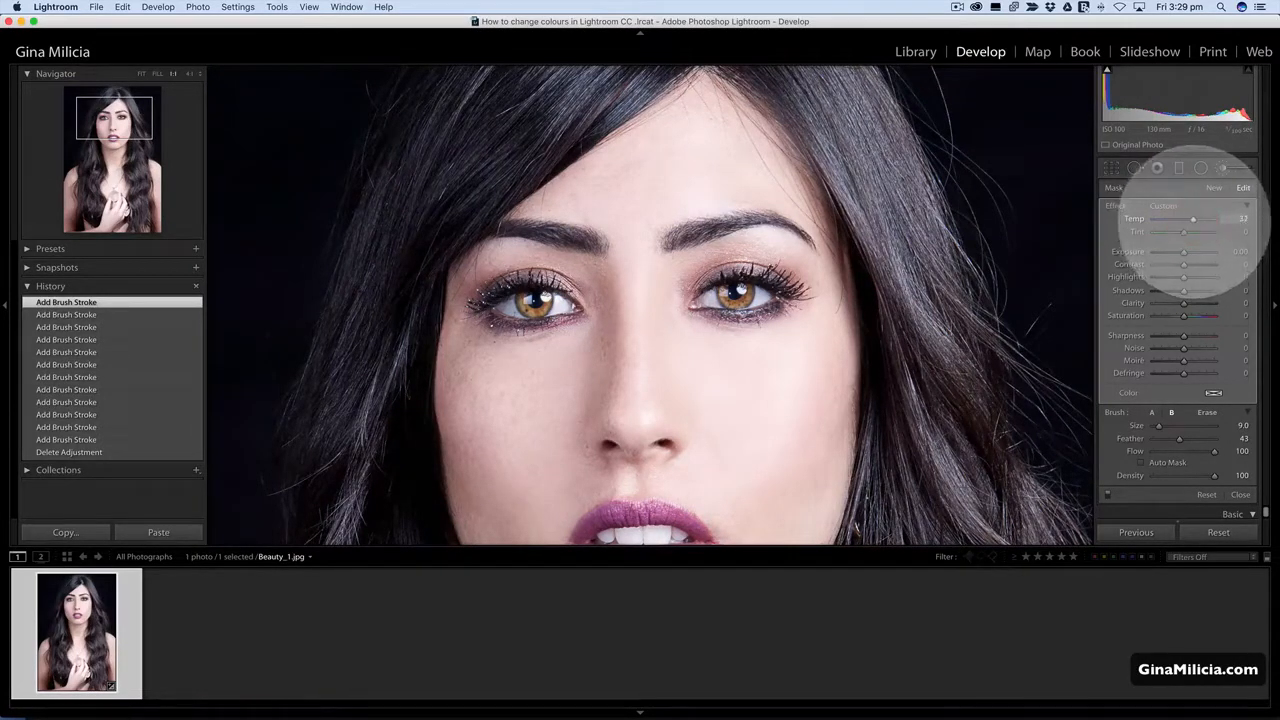
pyautogui.press('o')
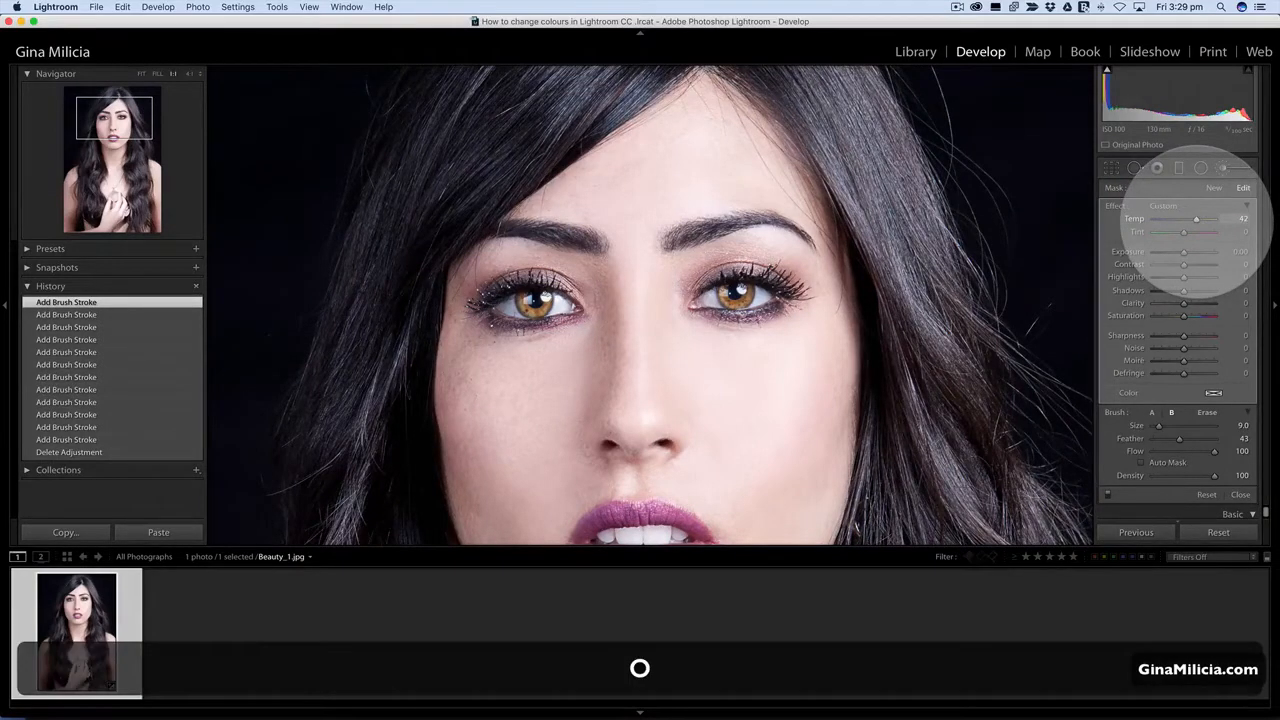
# Turn the irises green-blue with Temp -46 and Tint -78 and compare them with the original photo.
pyautogui.moveTo(1190, 222); pyautogui.dragTo(1159, 232)
pyautogui.press('o')
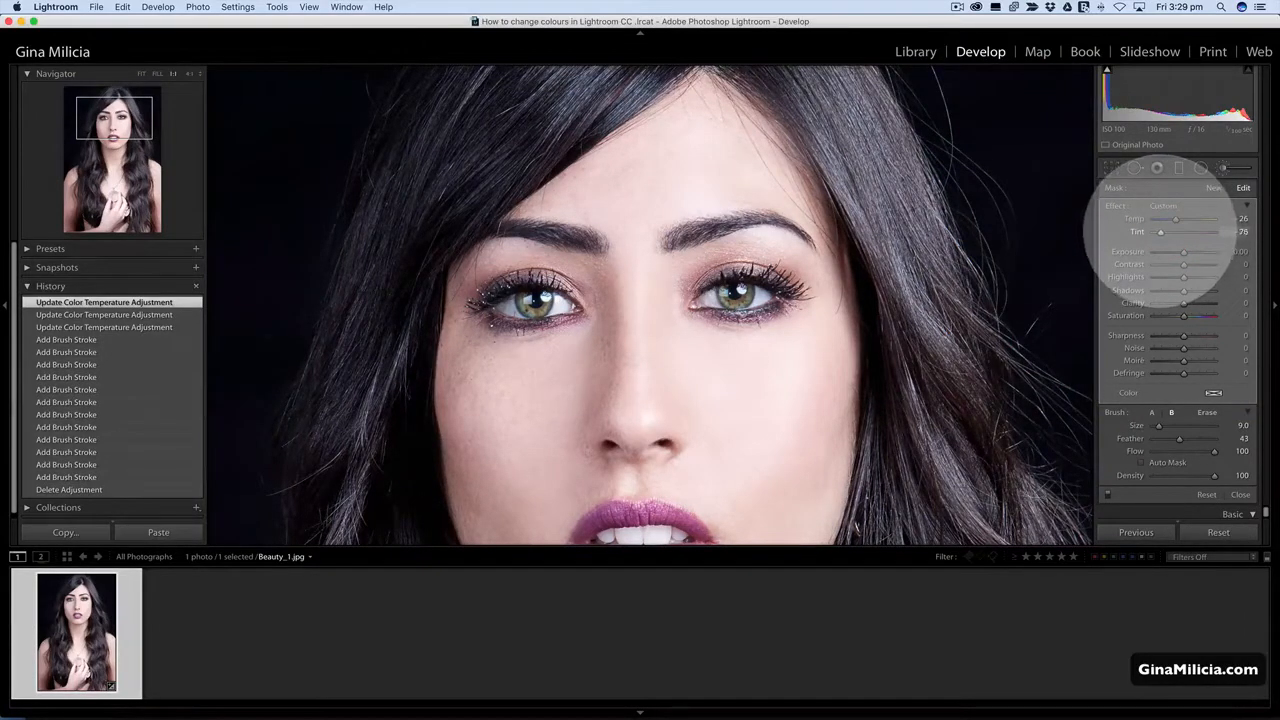
pyautogui.moveTo(1160, 232)
pyautogui.mouseDown()
pyautogui.moveTo(1171, 218)
pyautogui.moveTo(1161, 232)
pyautogui.mouseUp()
pyautogui.press('\\')
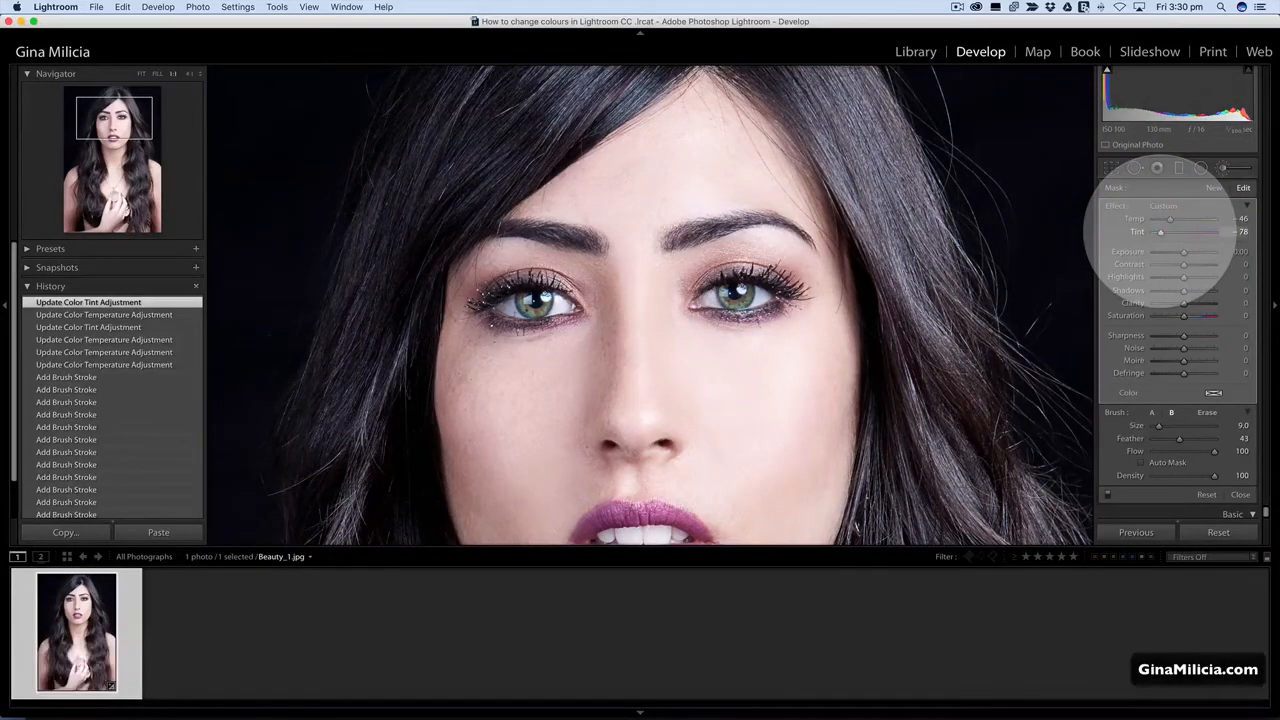
# Zoom in on the mouth and start a new brush mask at size 14.0 on the middle of the lower lip.
pyautogui.moveTo(829, 443); pyautogui.dragTo(828, 264)
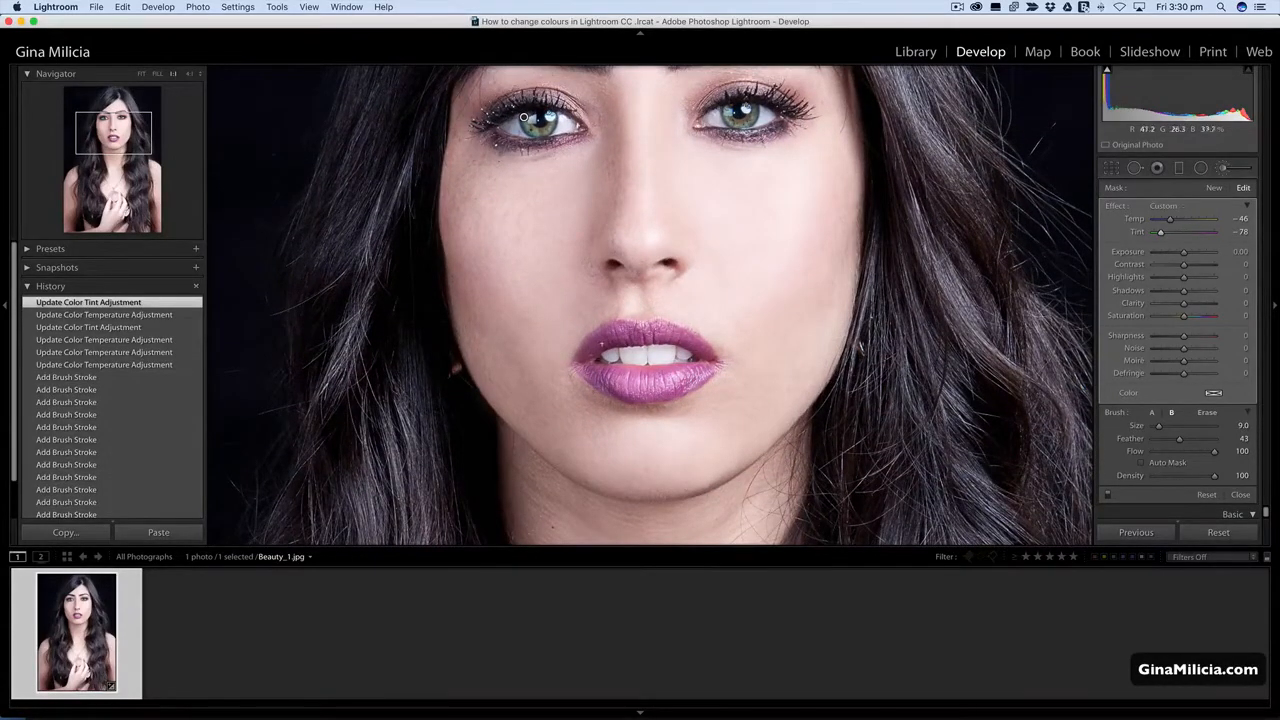
pyautogui.moveTo(655, 360); pyautogui.dragTo(657, 288)
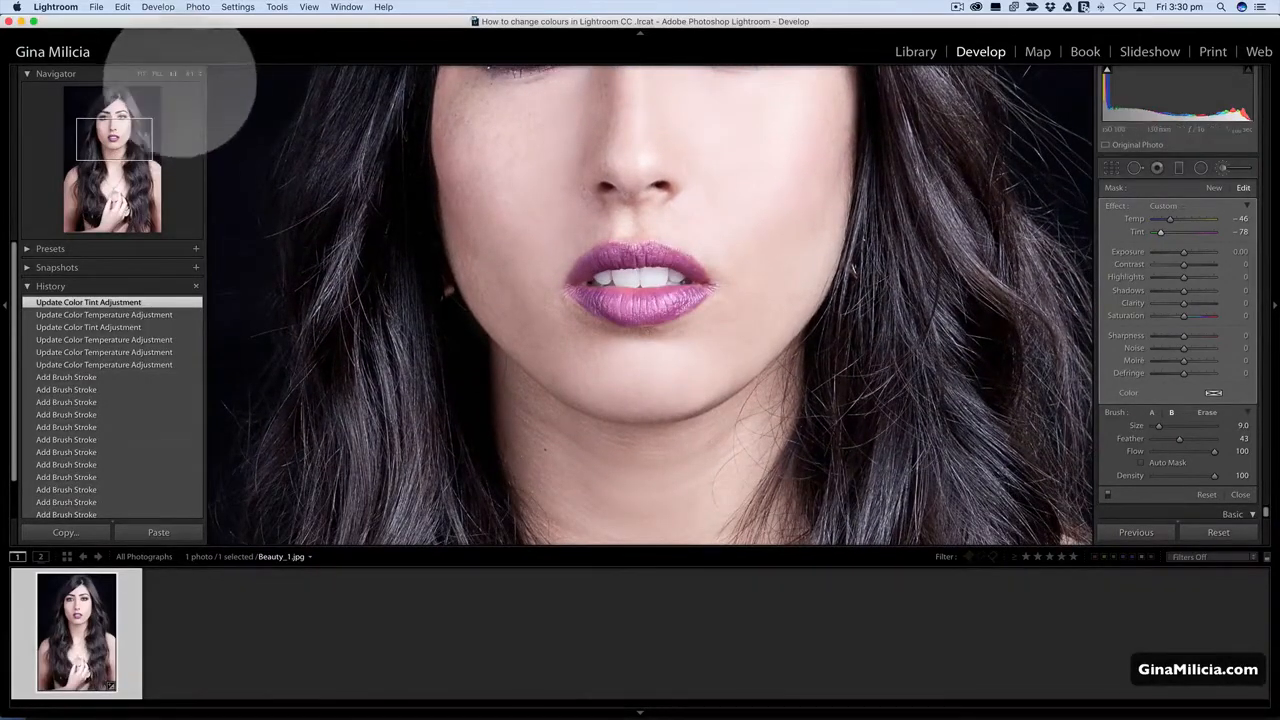
pyautogui.click(190, 73)
pyautogui.moveTo(757, 271); pyautogui.dragTo(771, 341)
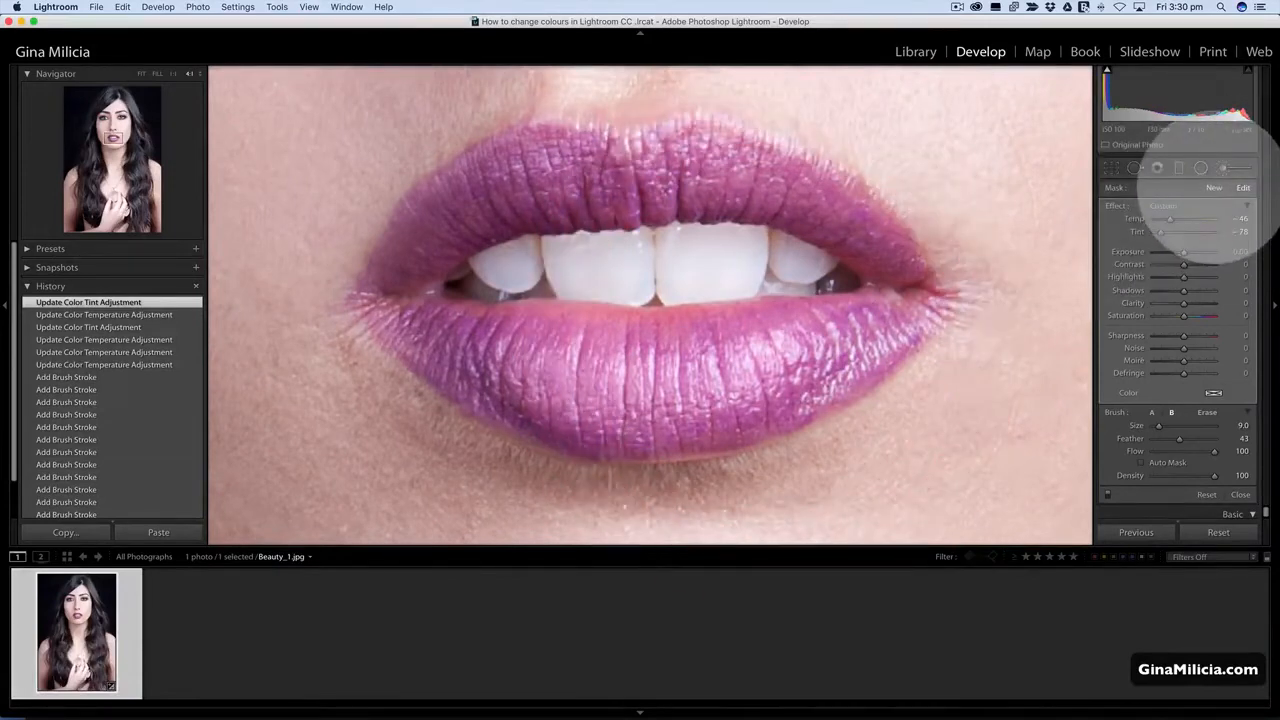
pyautogui.click(1213, 187)
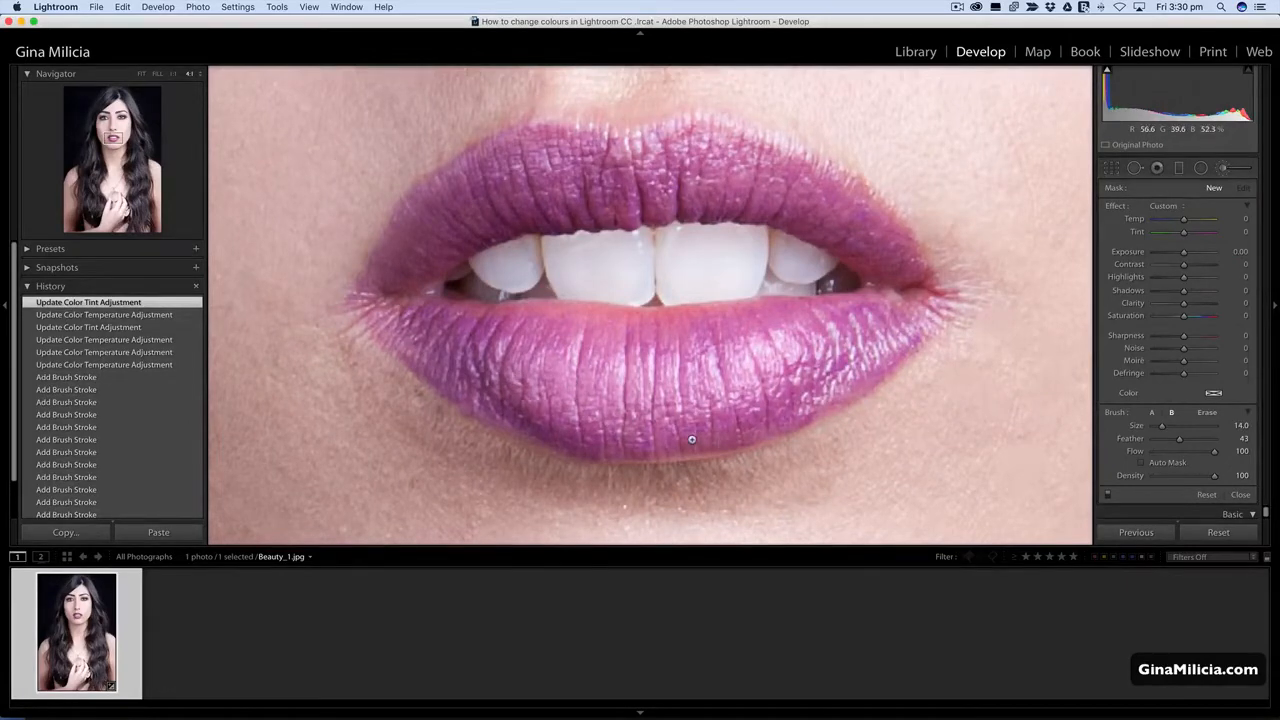
pyautogui.moveTo(612, 410)
pyautogui.mouseDown()
pyautogui.moveTo(630, 395)
pyautogui.moveTo(740, 400)
pyautogui.moveTo(614, 396)
pyautogui.mouseUp()
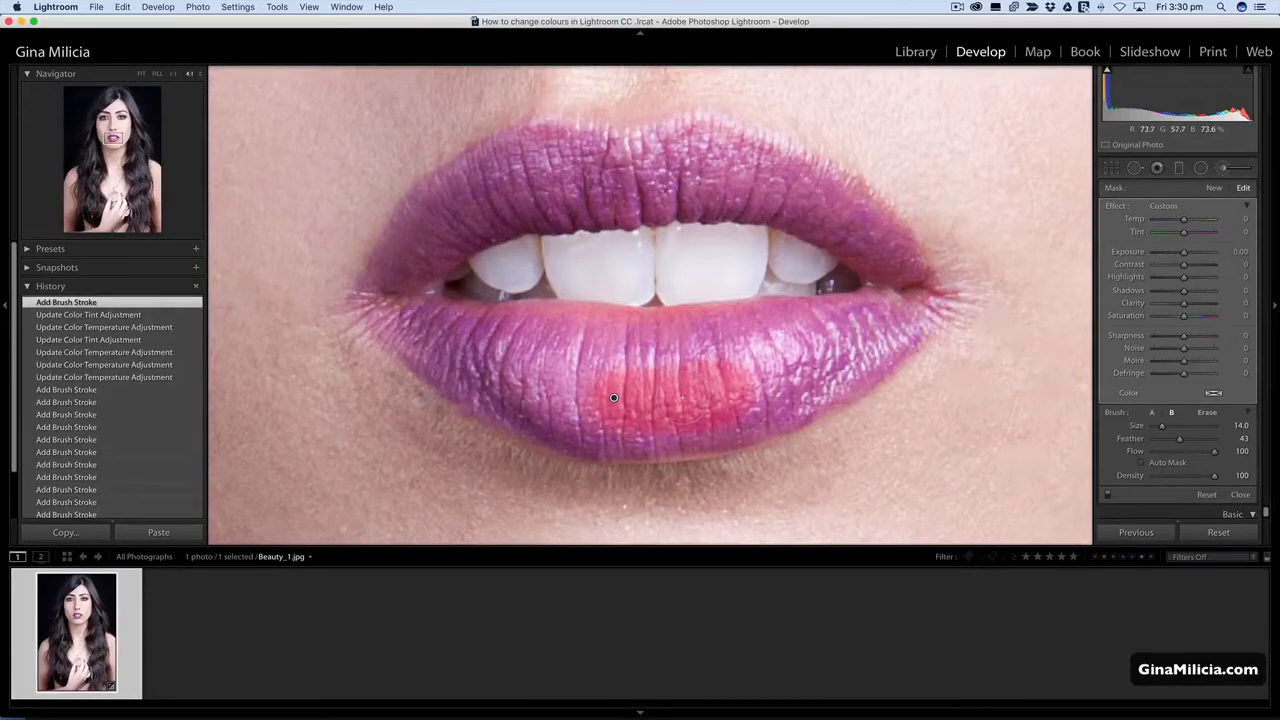
# Change the mask overlay to green, fill the lower lip, and paint its edge up around the left mouth corner with a smaller brush.
pyautogui.hotkey('shift', 'o')
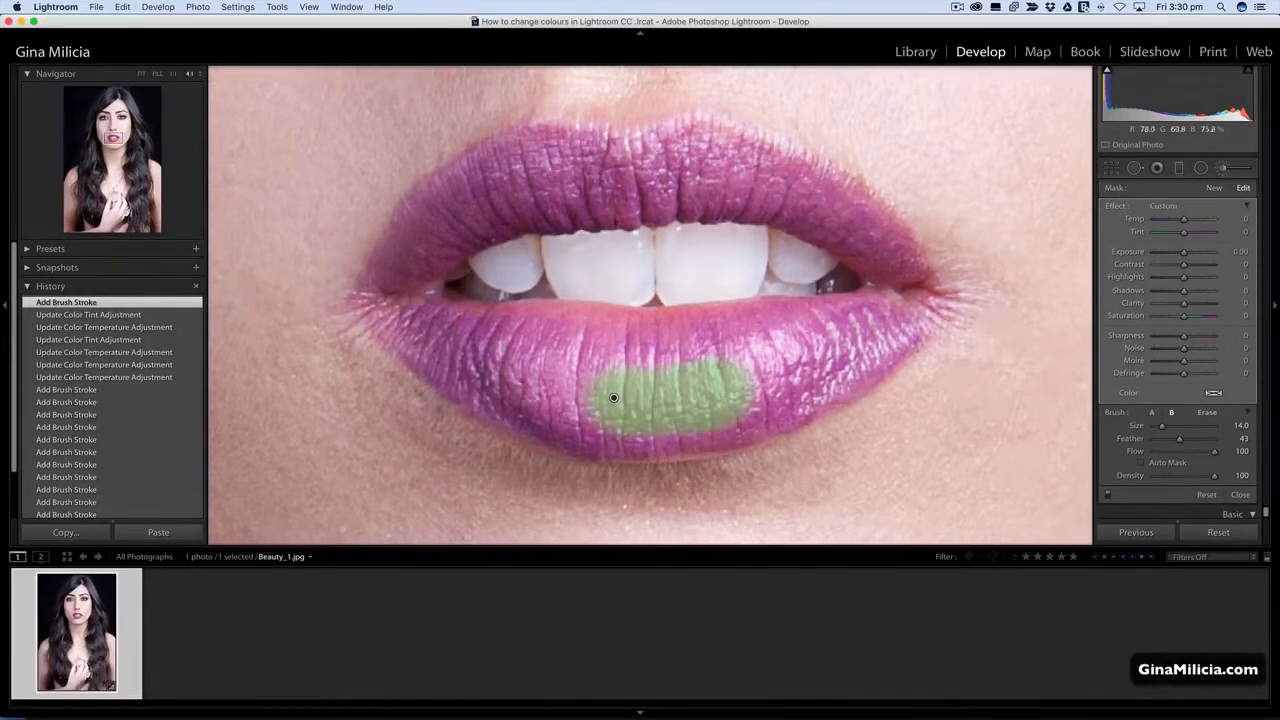
pyautogui.moveTo(597, 403)
pyautogui.mouseDown()
pyautogui.moveTo(570, 345)
pyautogui.moveTo(840, 352)
pyautogui.moveTo(740, 435)
pyautogui.moveTo(655, 450)
pyautogui.moveTo(415, 318)
pyautogui.moveTo(911, 314)
pyautogui.moveTo(893, 356)
pyautogui.moveTo(803, 411)
pyautogui.mouseUp()
pyautogui.scroll(-8, 913, 299)
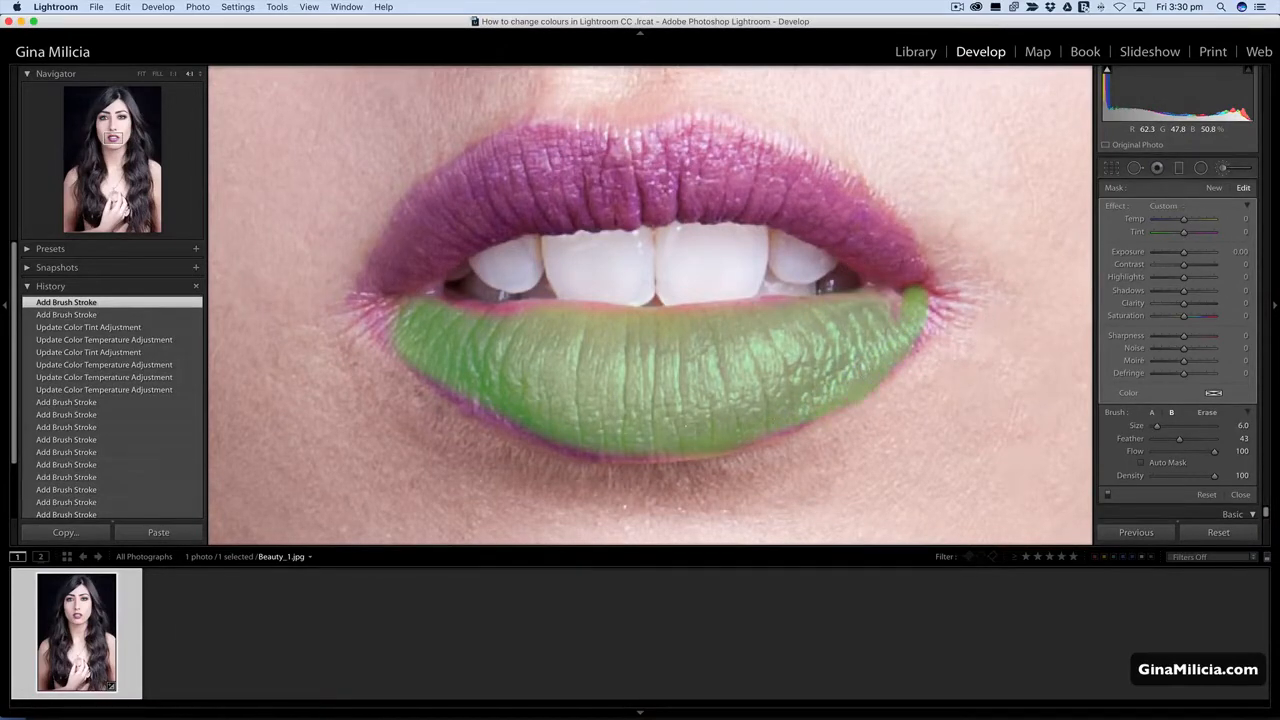
pyautogui.moveTo(572, 440)
pyautogui.mouseDown()
pyautogui.moveTo(477, 400)
pyautogui.moveTo(372, 305)
pyautogui.moveTo(420, 212)
pyautogui.mouseUp()
# Turn on Auto Mask and paint the upper lip's outer edge and its left half with the size 7.0 brush.
pyautogui.click(1142, 462)
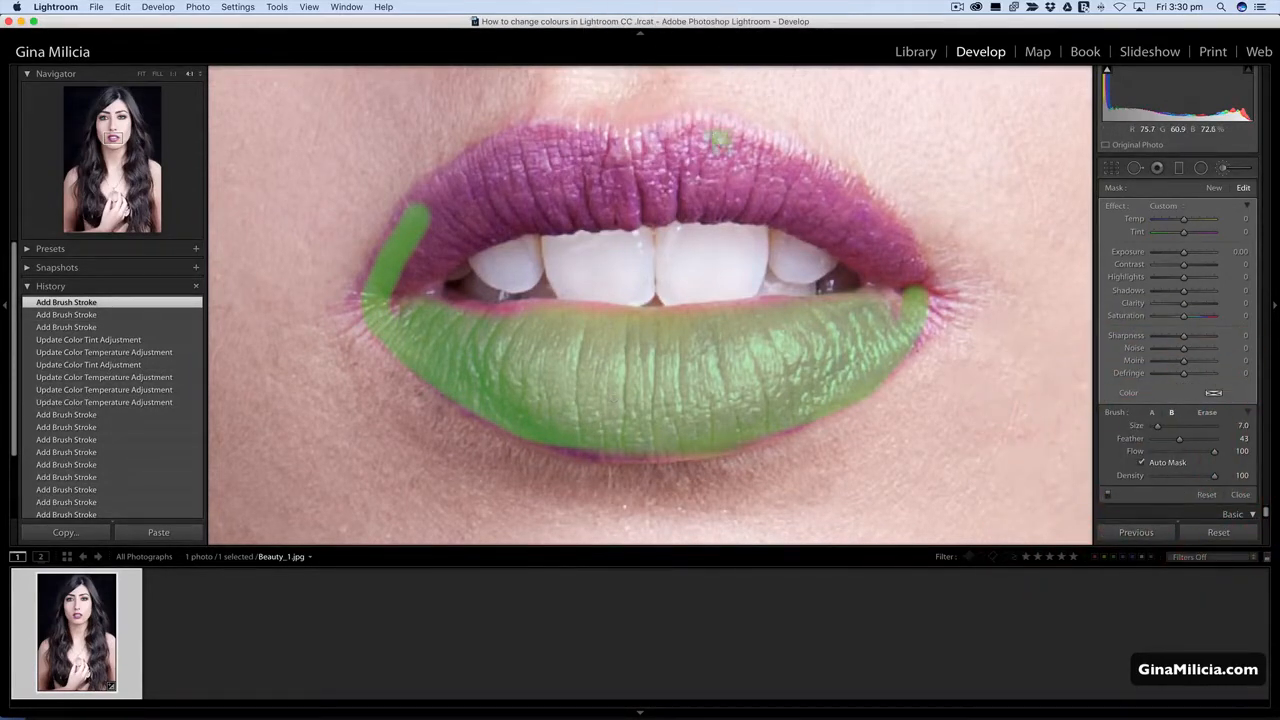
pyautogui.moveTo(728, 142)
pyautogui.mouseDown()
pyautogui.moveTo(828, 182)
pyautogui.moveTo(915, 285)
pyautogui.mouseUp()
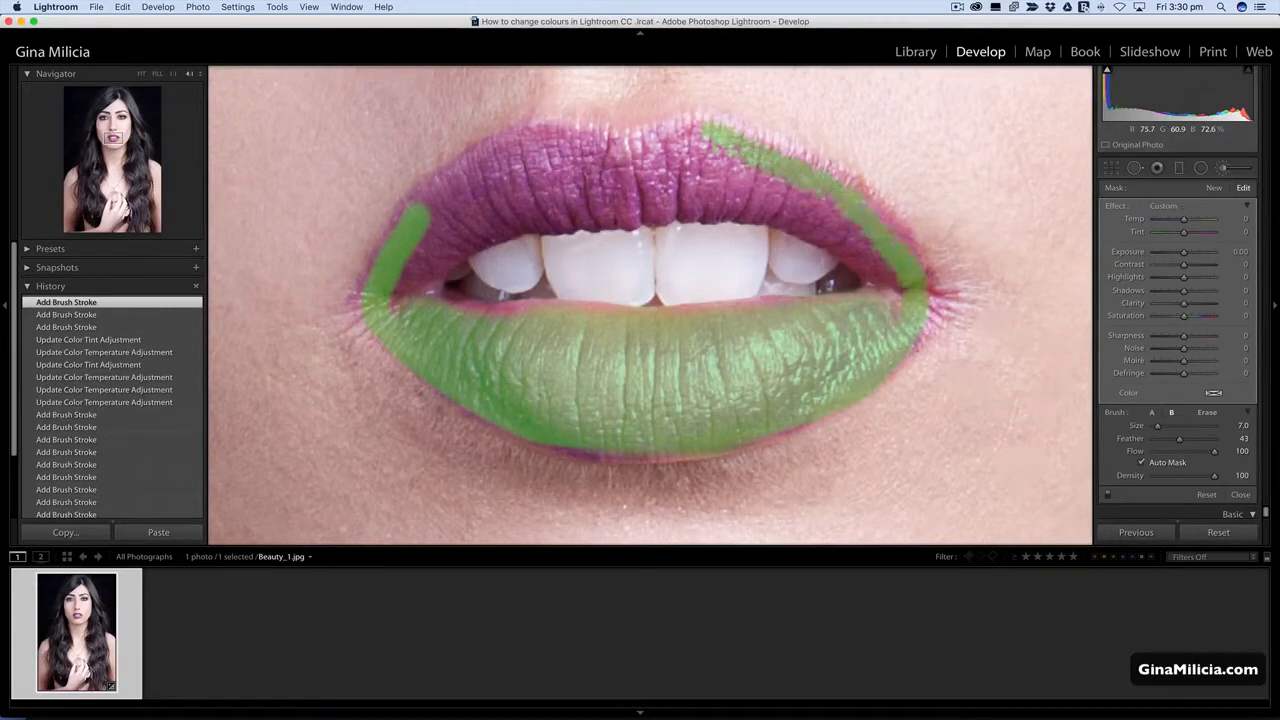
pyautogui.moveTo(680, 135)
pyautogui.mouseDown()
pyautogui.moveTo(637, 150)
pyautogui.moveTo(534, 133)
pyautogui.moveTo(412, 228)
pyautogui.mouseUp()
pyautogui.moveTo(495, 165)
pyautogui.mouseDown()
pyautogui.moveTo(481, 213)
pyautogui.moveTo(496, 218)
pyautogui.moveTo(414, 287)
pyautogui.moveTo(467, 219)
pyautogui.moveTo(435, 232)
pyautogui.moveTo(455, 207)
pyautogui.moveTo(442, 205)
pyautogui.moveTo(419, 261)
pyautogui.mouseUp()
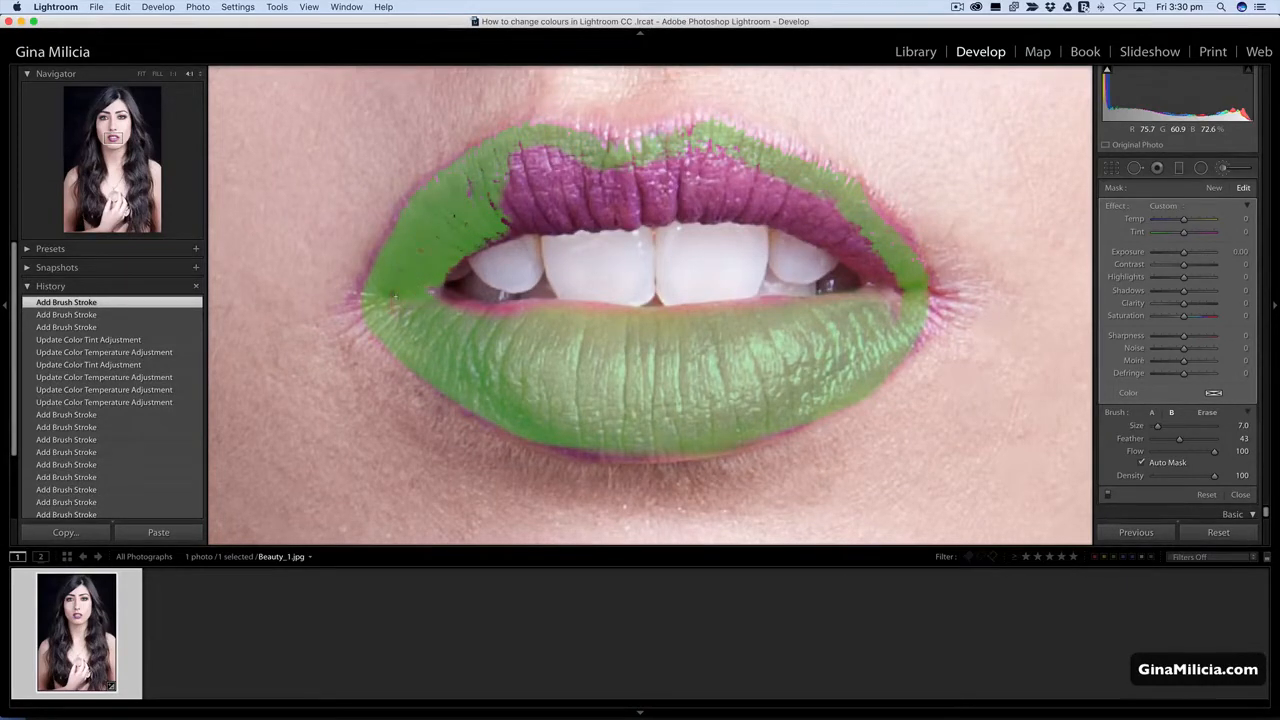
pyautogui.moveTo(515, 155)
pyautogui.mouseDown()
pyautogui.moveTo(555, 222)
pyautogui.moveTo(603, 224)
pyautogui.moveTo(517, 216)
pyautogui.moveTo(524, 180)
pyautogui.moveTo(642, 203)
pyautogui.moveTo(580, 174)
pyautogui.mouseUp()
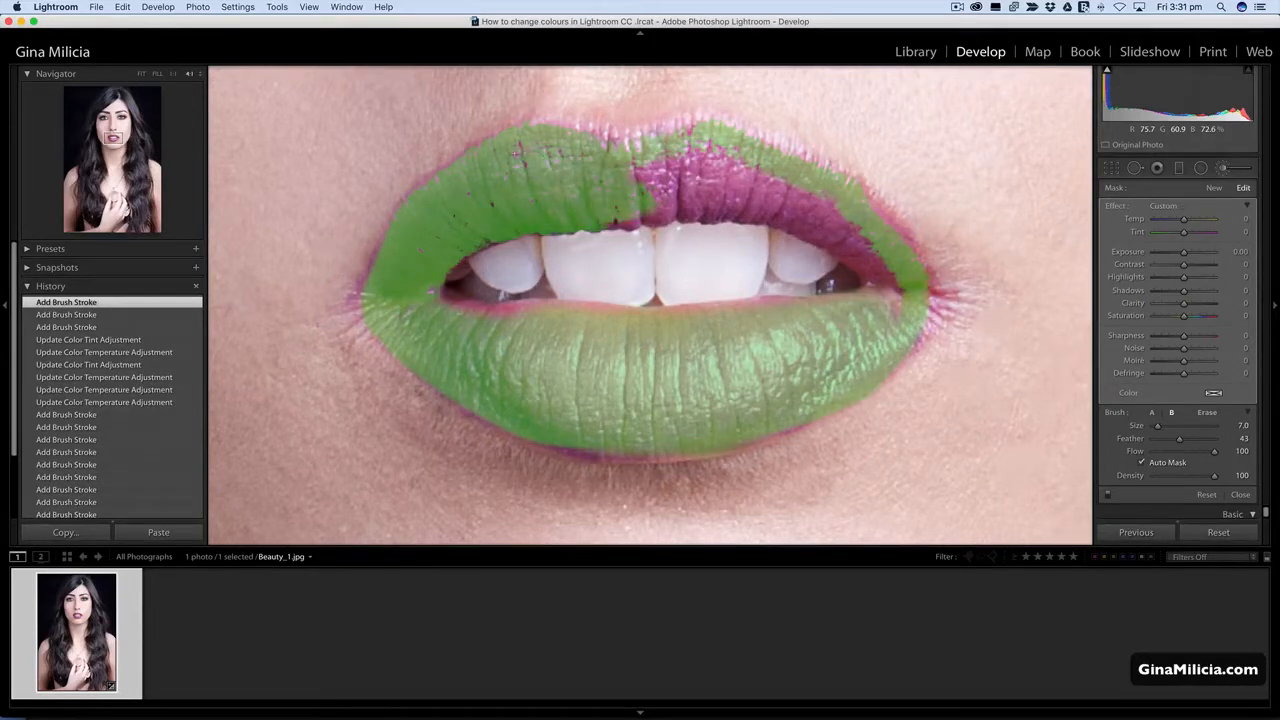
# Turn off Auto Mask and fill the remaining right half of the upper lip down to the teeth.
pyautogui.click(1145, 462)
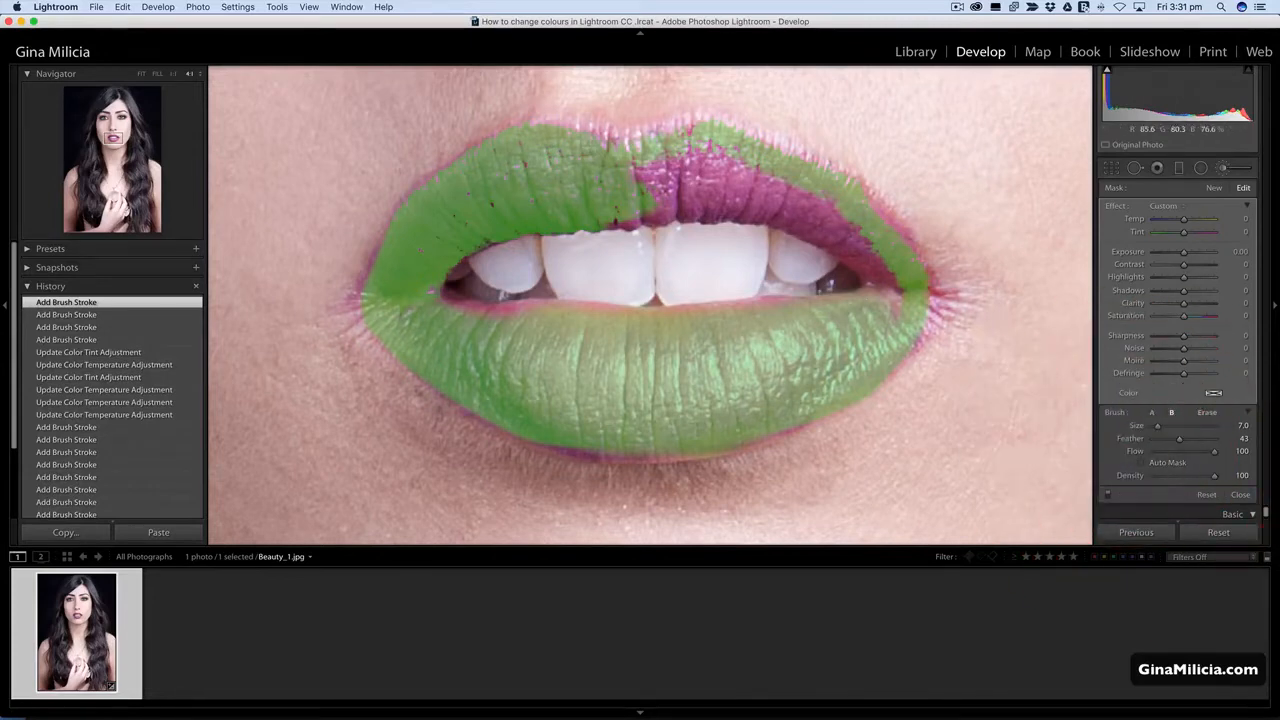
pyautogui.moveTo(612, 222)
pyautogui.mouseDown()
pyautogui.moveTo(747, 196)
pyautogui.moveTo(852, 240)
pyautogui.moveTo(885, 282)
pyautogui.mouseUp()
pyautogui.moveTo(856, 226)
pyautogui.mouseDown()
pyautogui.moveTo(725, 172)
pyautogui.moveTo(640, 165)
pyautogui.mouseUp()
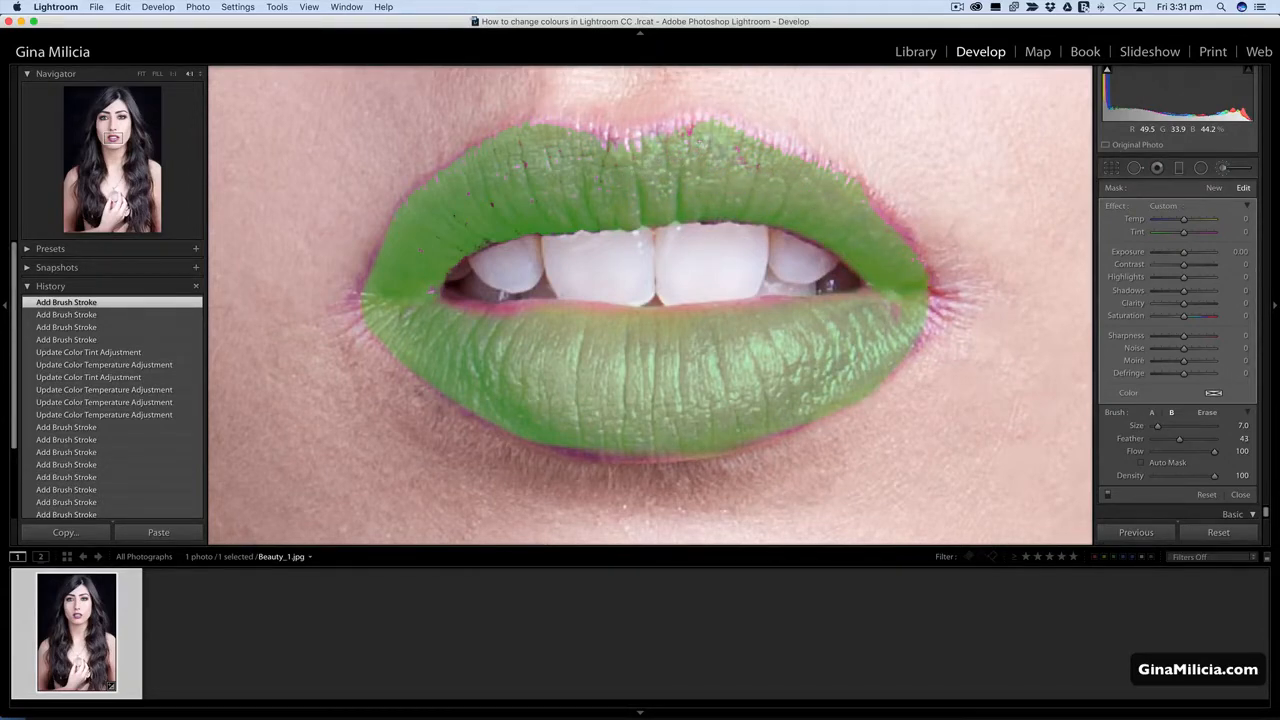
# Extend the lip mask around the right mouth corner, along the lower lip's bottom edge, and around the left mouth corner.
pyautogui.moveTo(876, 205); pyautogui.dragTo(932, 292)
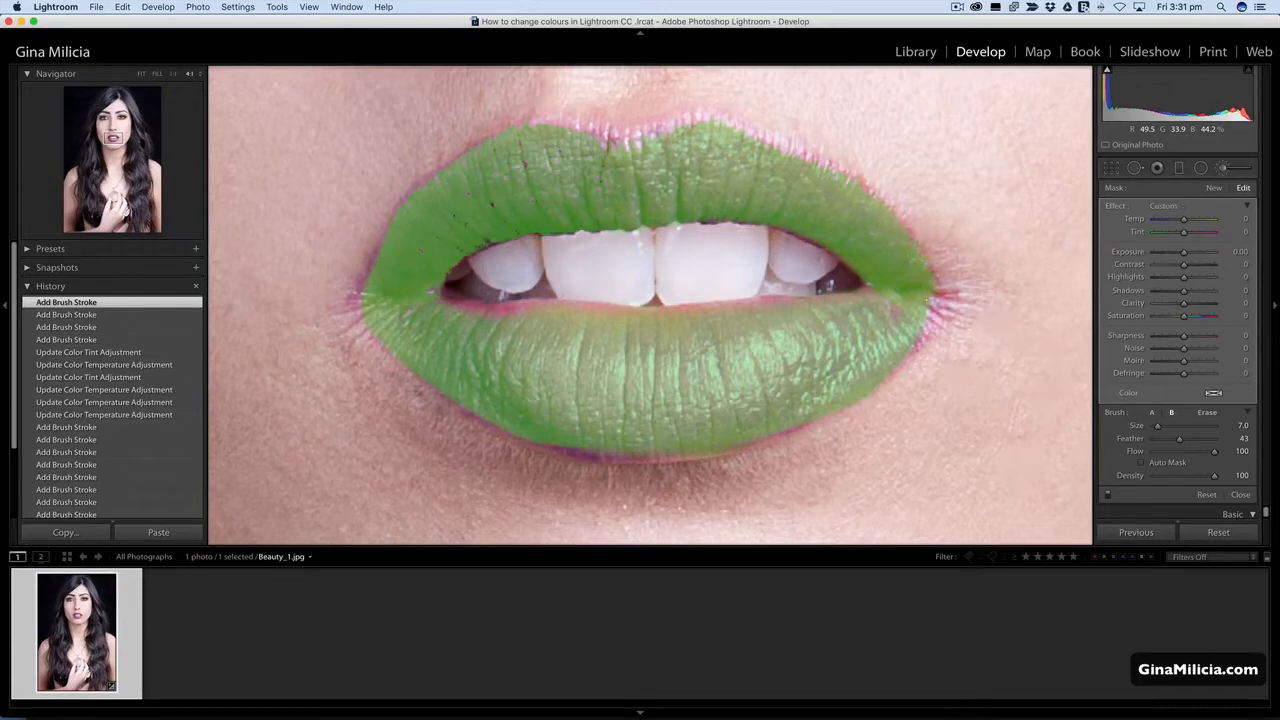
pyautogui.moveTo(678, 458)
pyautogui.mouseDown()
pyautogui.moveTo(658, 461)
pyautogui.moveTo(700, 451)
pyautogui.moveTo(522, 438)
pyautogui.mouseUp()
pyautogui.moveTo(447, 317)
pyautogui.mouseDown()
pyautogui.moveTo(512, 312)
pyautogui.moveTo(458, 295)
pyautogui.moveTo(435, 219)
pyautogui.mouseUp()
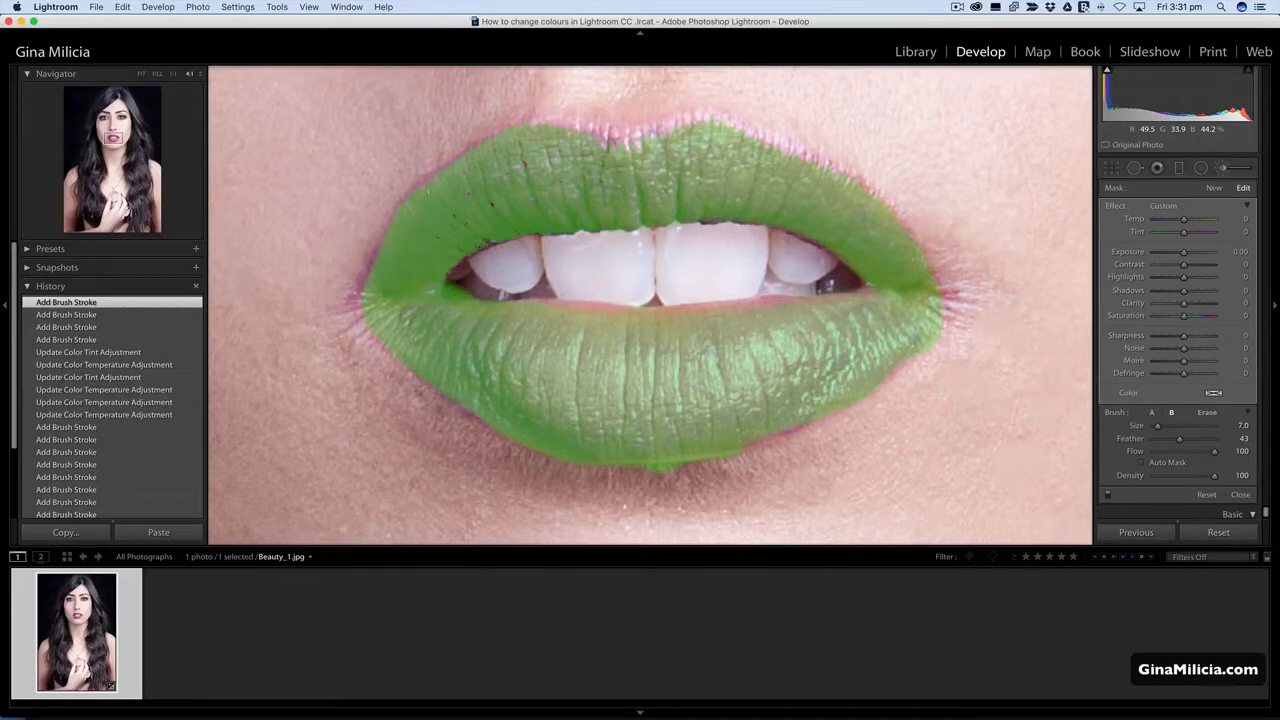
pyautogui.moveTo(381, 256)
pyautogui.mouseDown()
pyautogui.moveTo(360, 298)
pyautogui.moveTo(379, 323)
pyautogui.mouseUp()
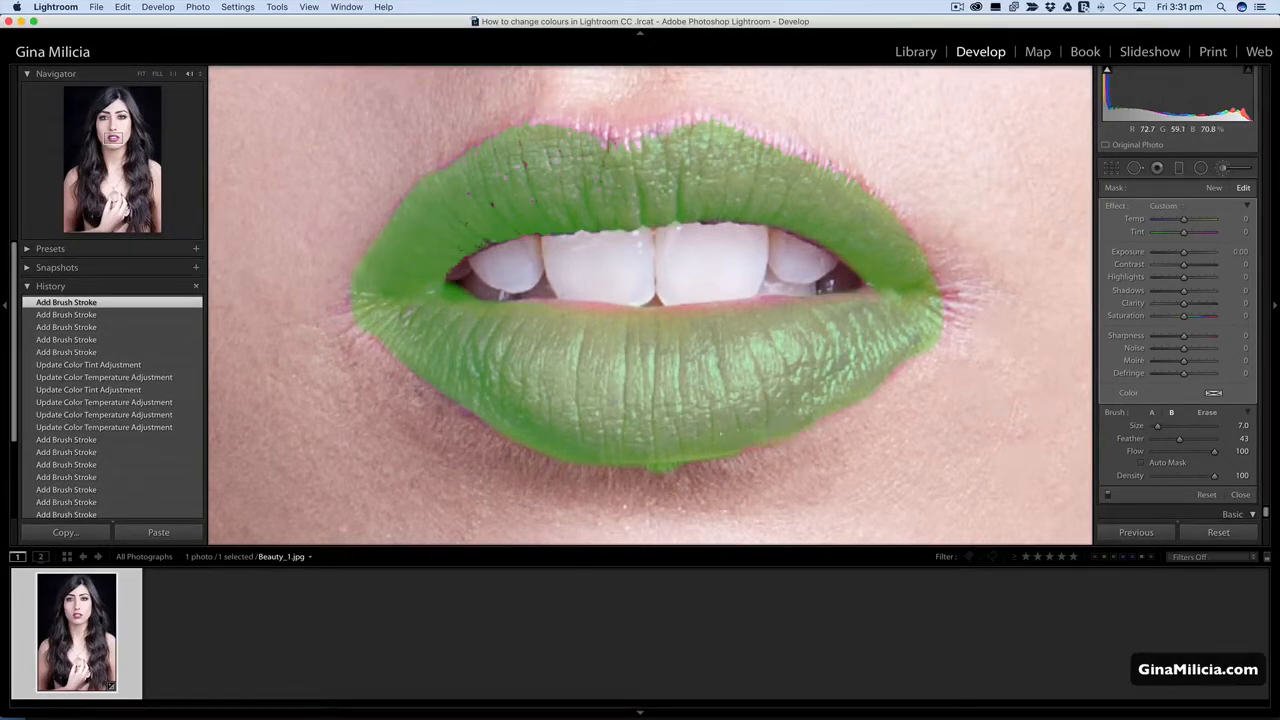
# Erase the mask spill below the lower lip and inside the mouth near the right corner.
pyautogui.press('alt')
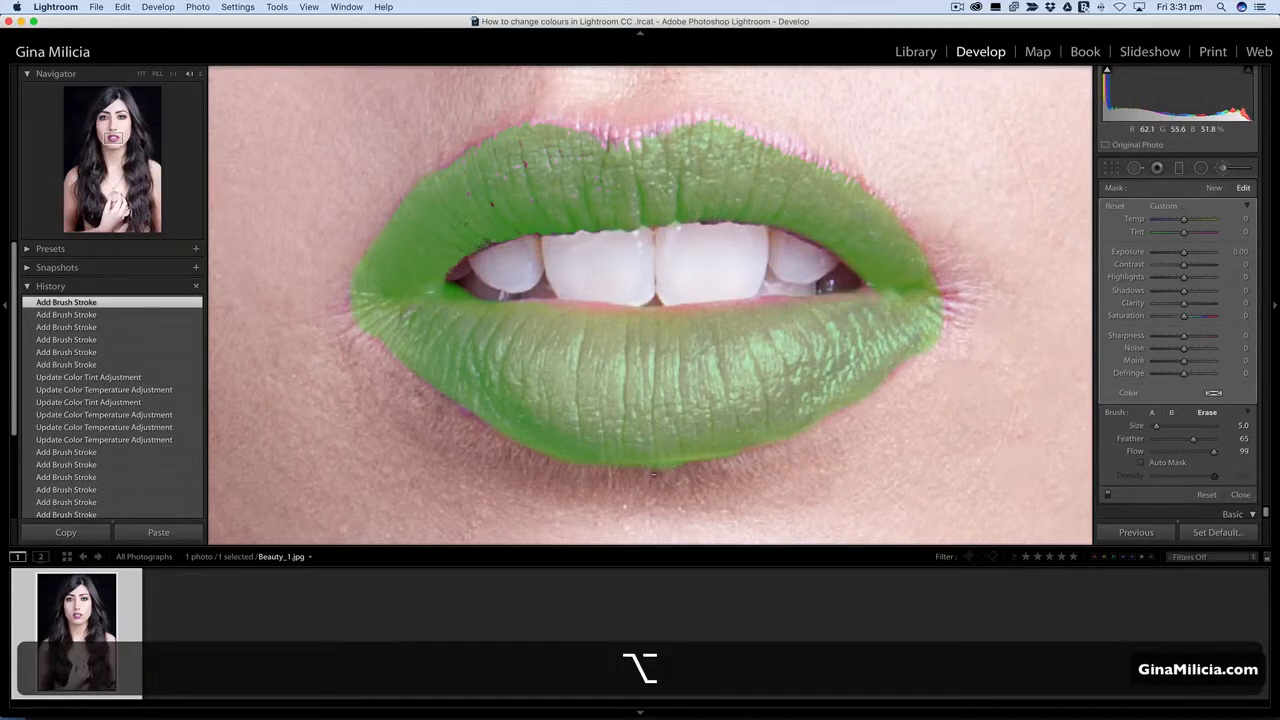
pyautogui.moveTo(654, 474); pyautogui.dragTo(678, 473)
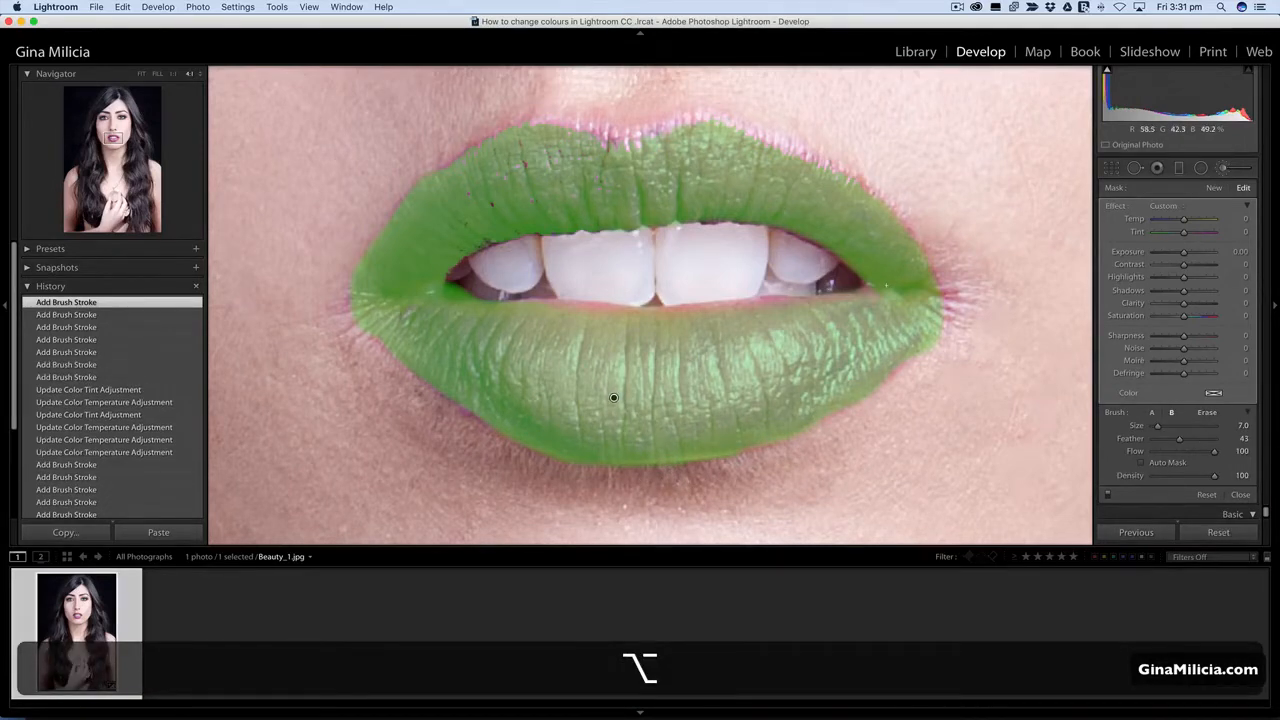
pyautogui.press('alt')
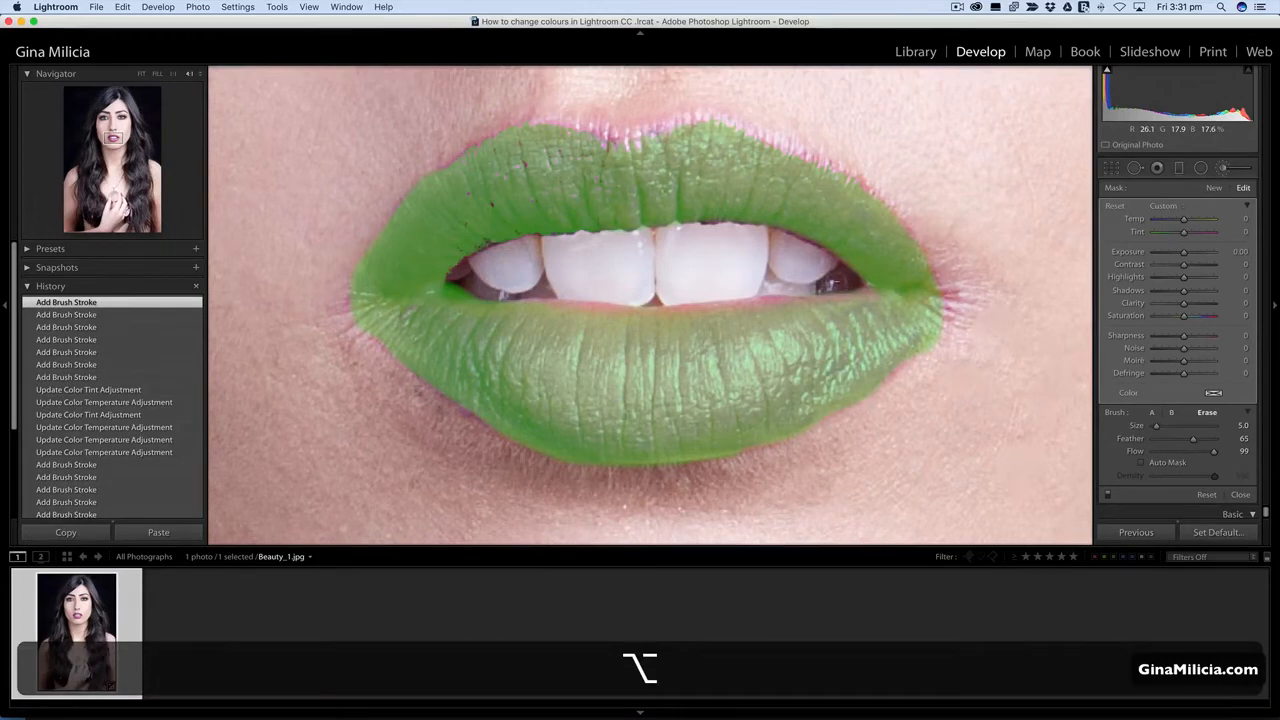
pyautogui.moveTo(844, 282); pyautogui.dragTo(796, 283)
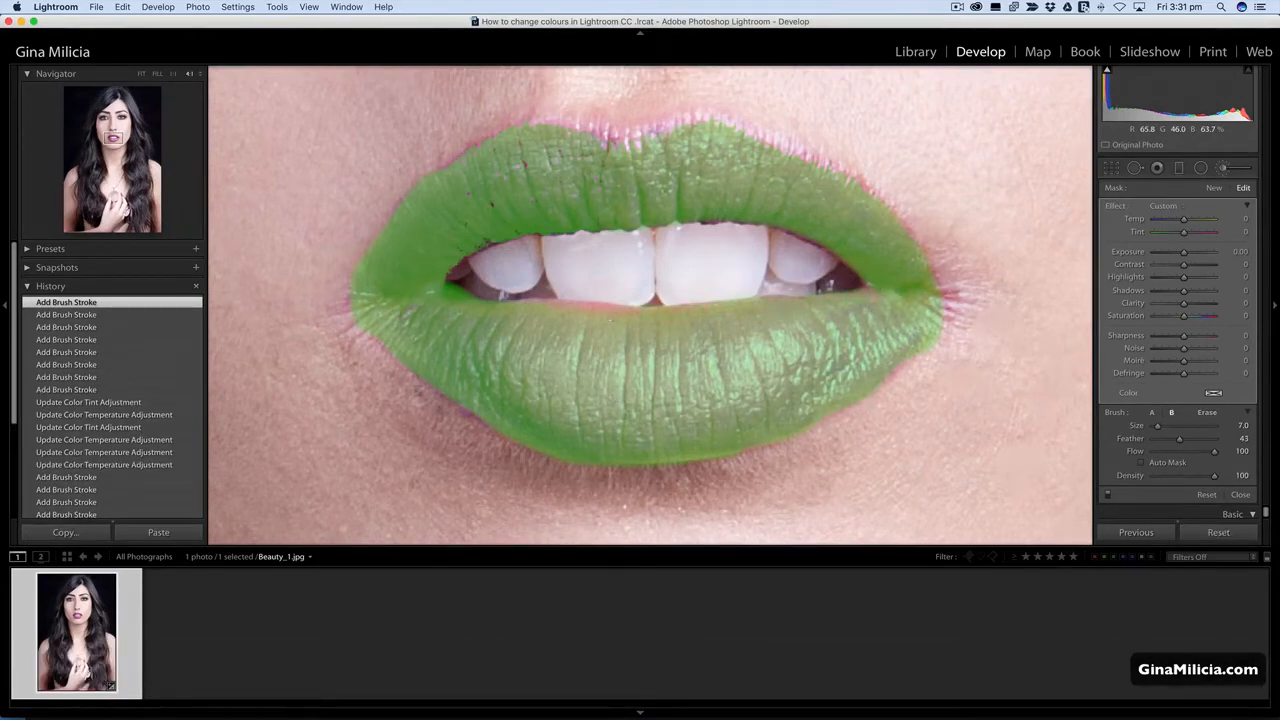
# Touch up the mask gaps on the lower lip's inner edge, the upper lip's left part and the lower lip's right part.
pyautogui.moveTo(563, 315); pyautogui.dragTo(572, 313)
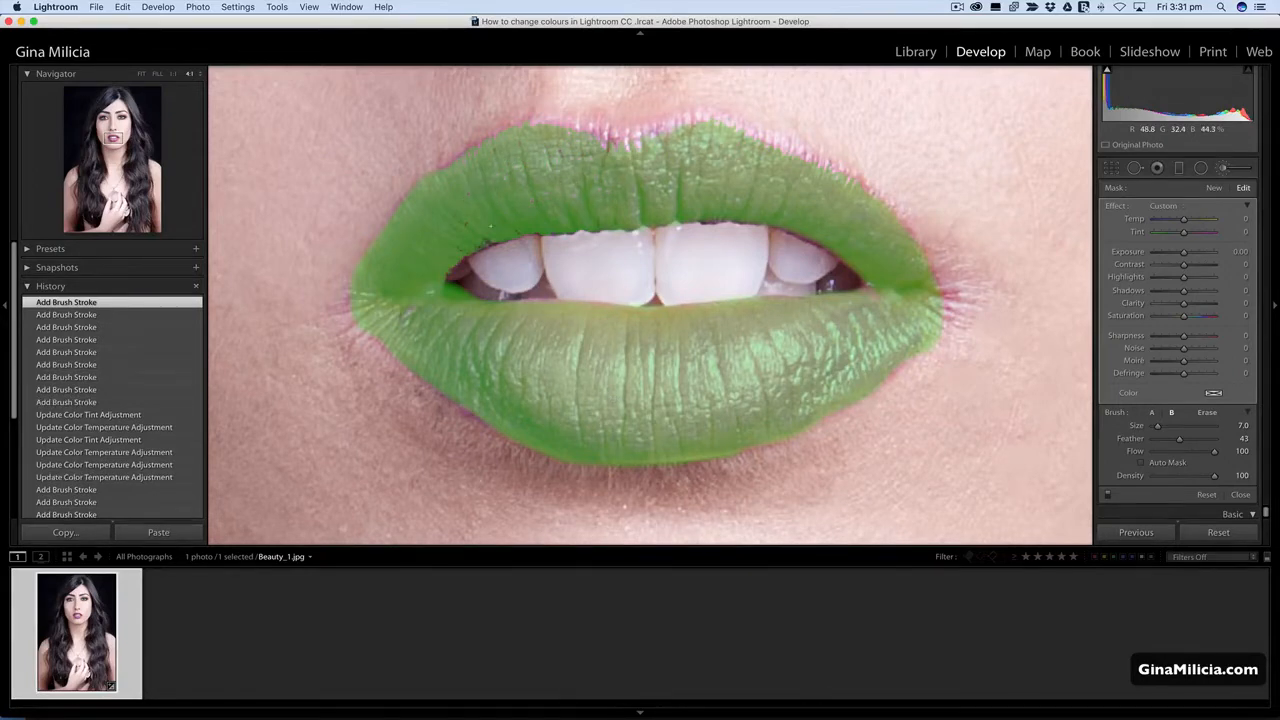
pyautogui.moveTo(490, 226); pyautogui.dragTo(480, 233)
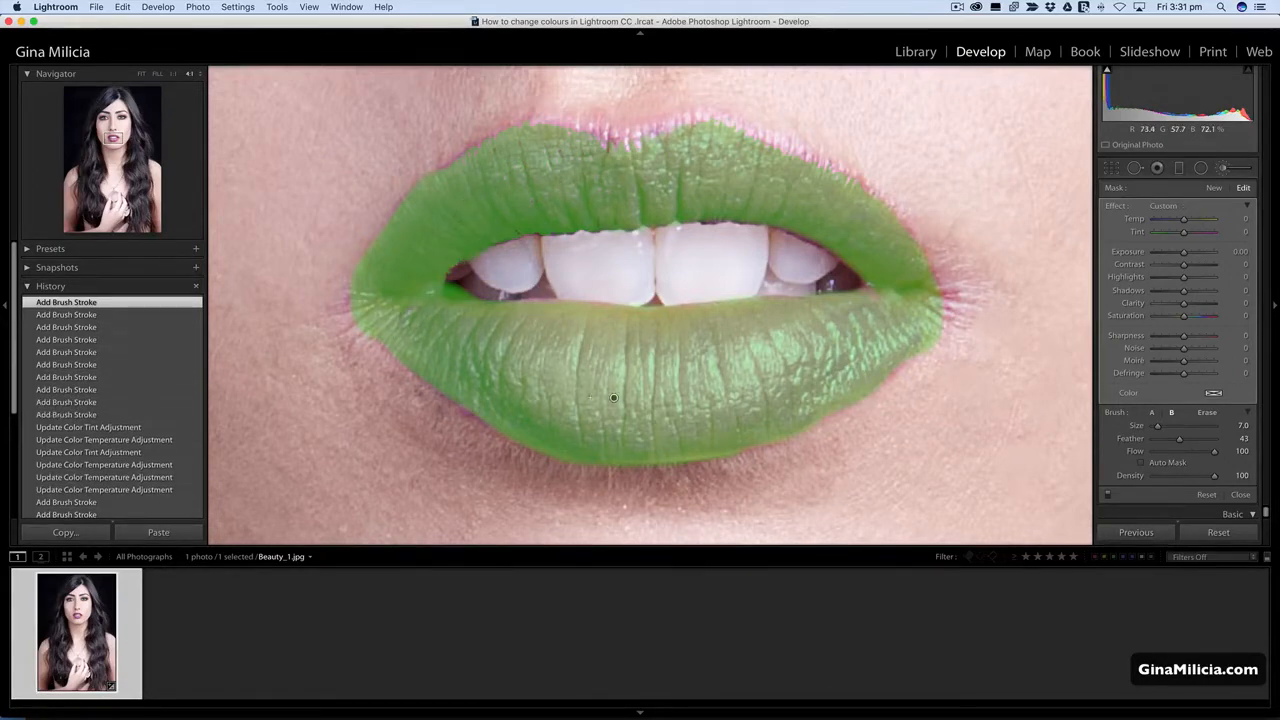
pyautogui.moveTo(895, 324); pyautogui.dragTo(877, 336)
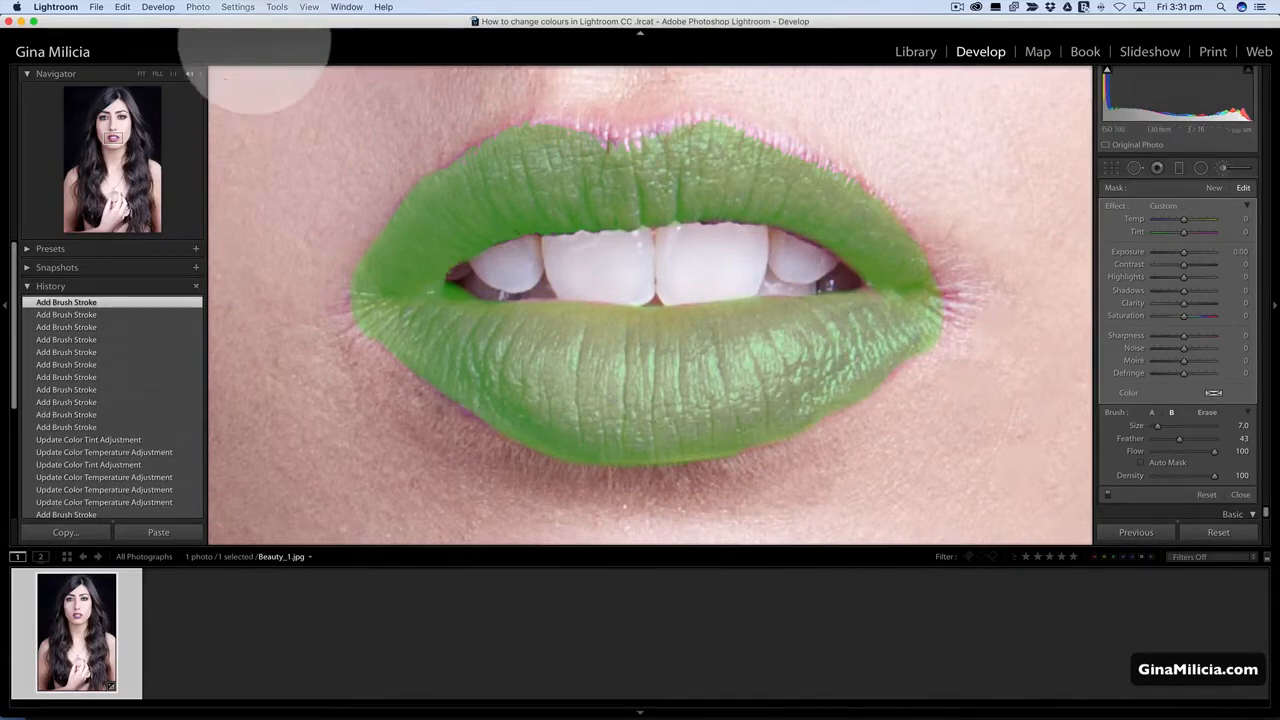
# Show the face at 1:1 with the mask overlay hidden and try a pink lip colour with hue 335 and saturation 45%.
pyautogui.click(172, 74)
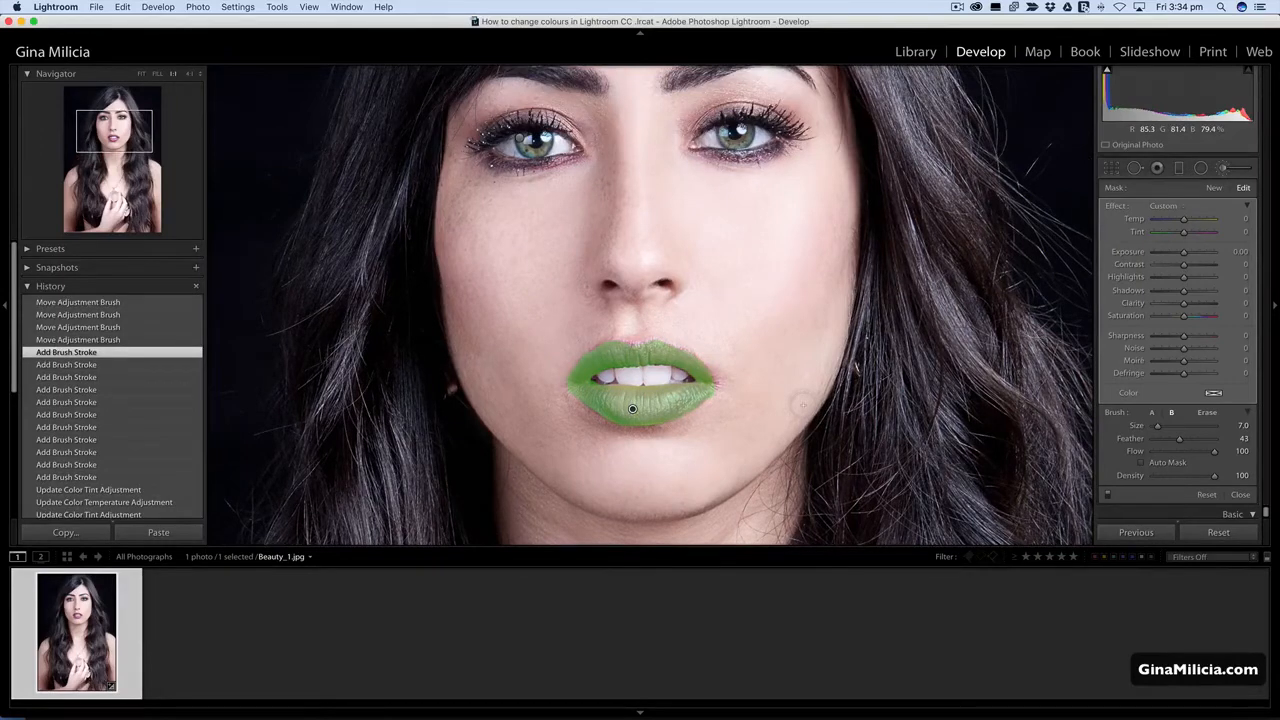
pyautogui.press('o')
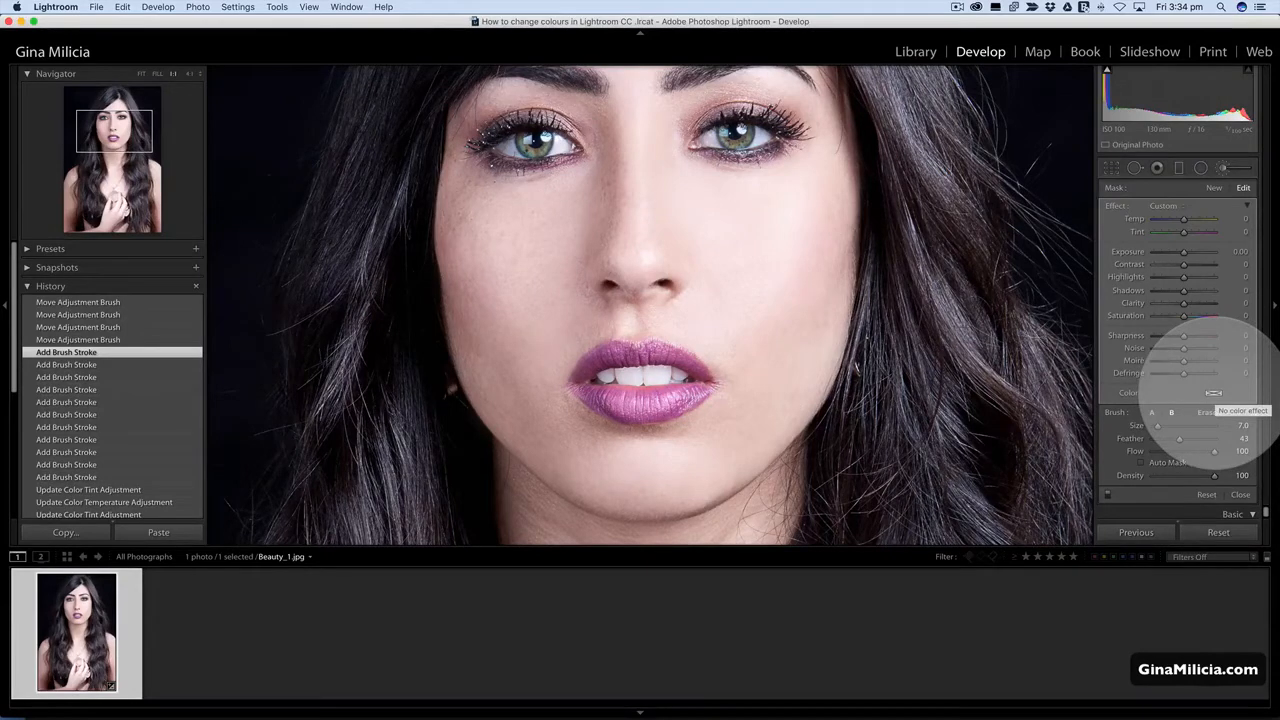
pyautogui.click(1213, 393)
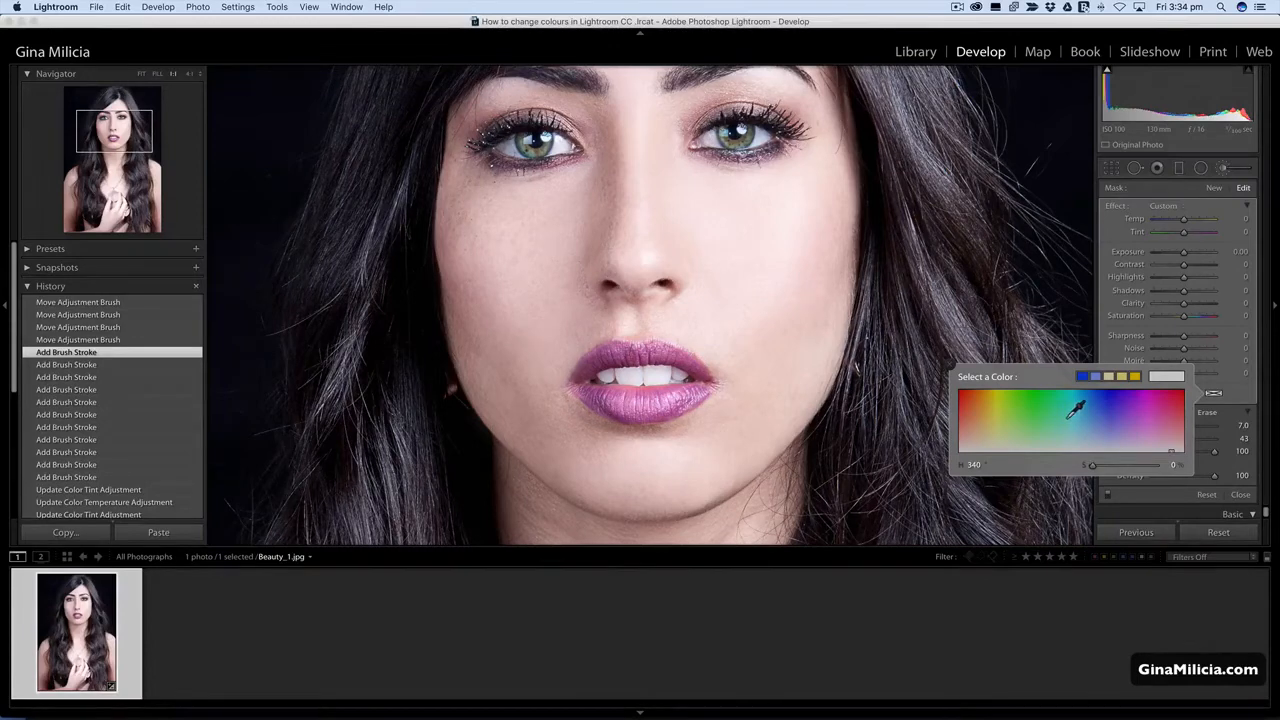
pyautogui.click(1173, 436)
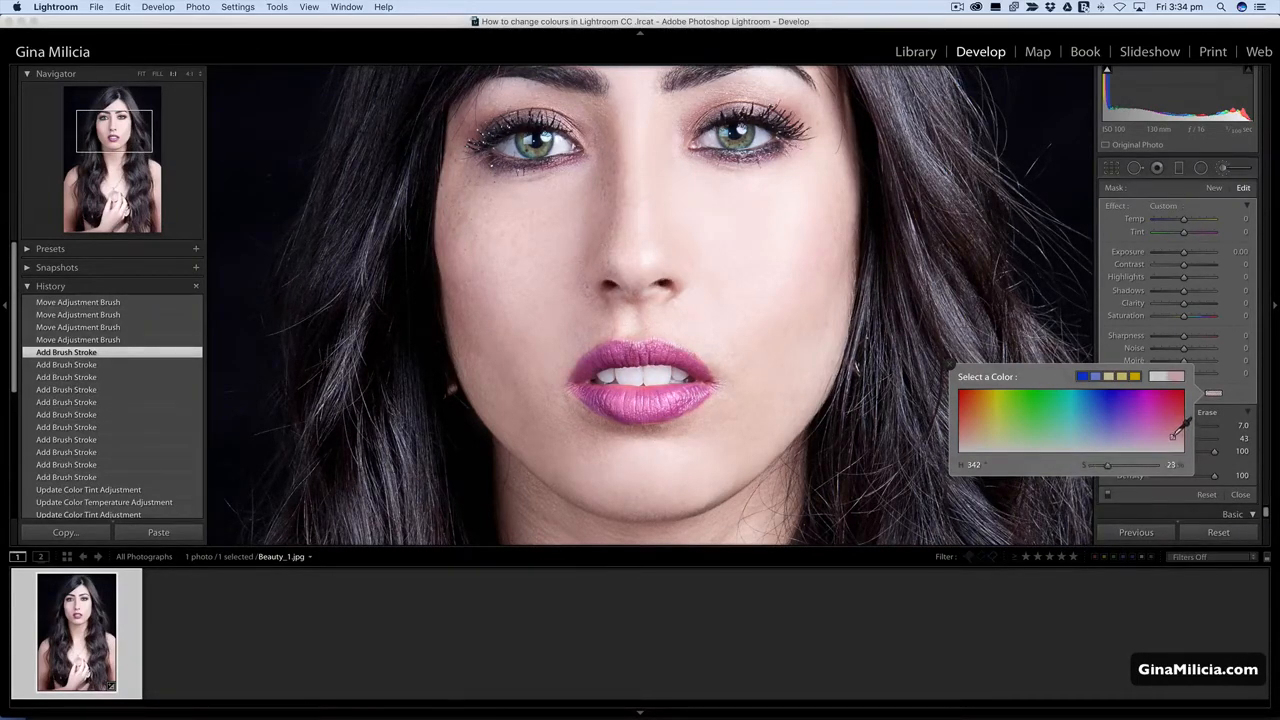
pyautogui.click(1168, 423)
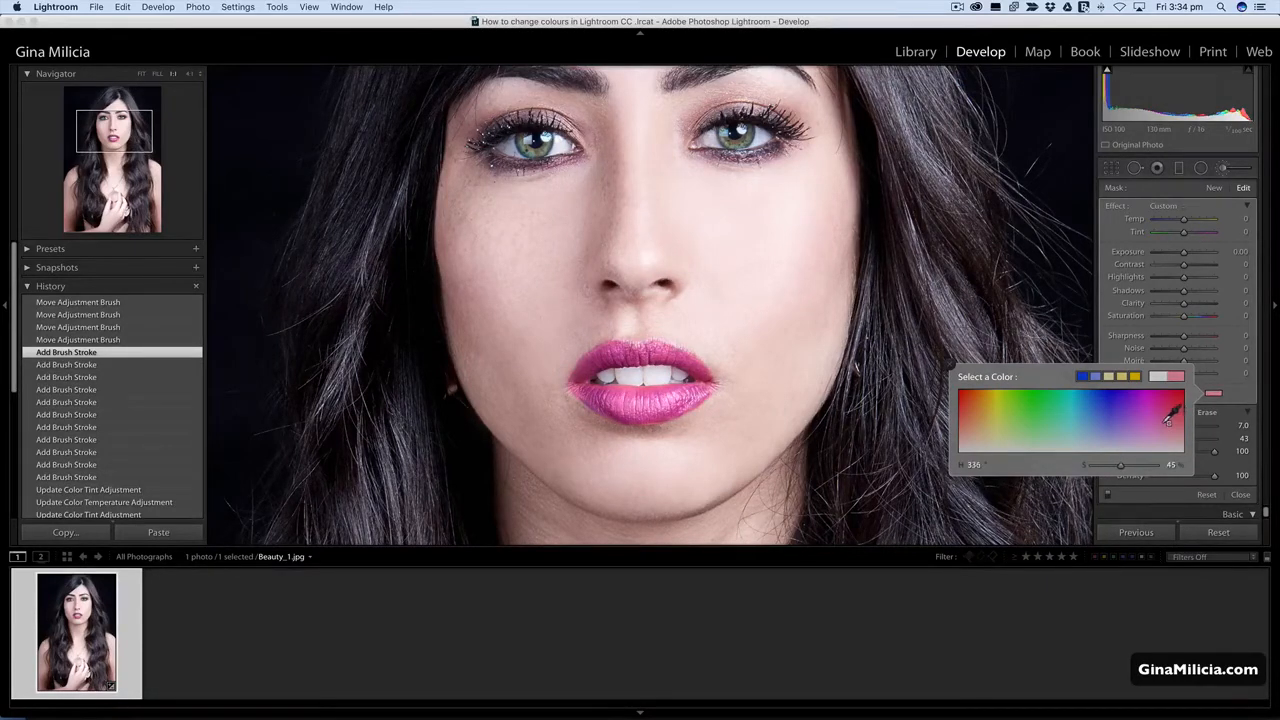
# Try other lip colours, settle on a pale tone with hue 19 and saturation 15%, and compare with the original photo.
pyautogui.moveTo(1156, 420); pyautogui.dragTo(981, 440)
pyautogui.click(1176, 437)
pyautogui.moveTo(1179, 433)
pyautogui.mouseDown()
pyautogui.moveTo(965, 429)
pyautogui.moveTo(971, 441)
pyautogui.mouseUp()
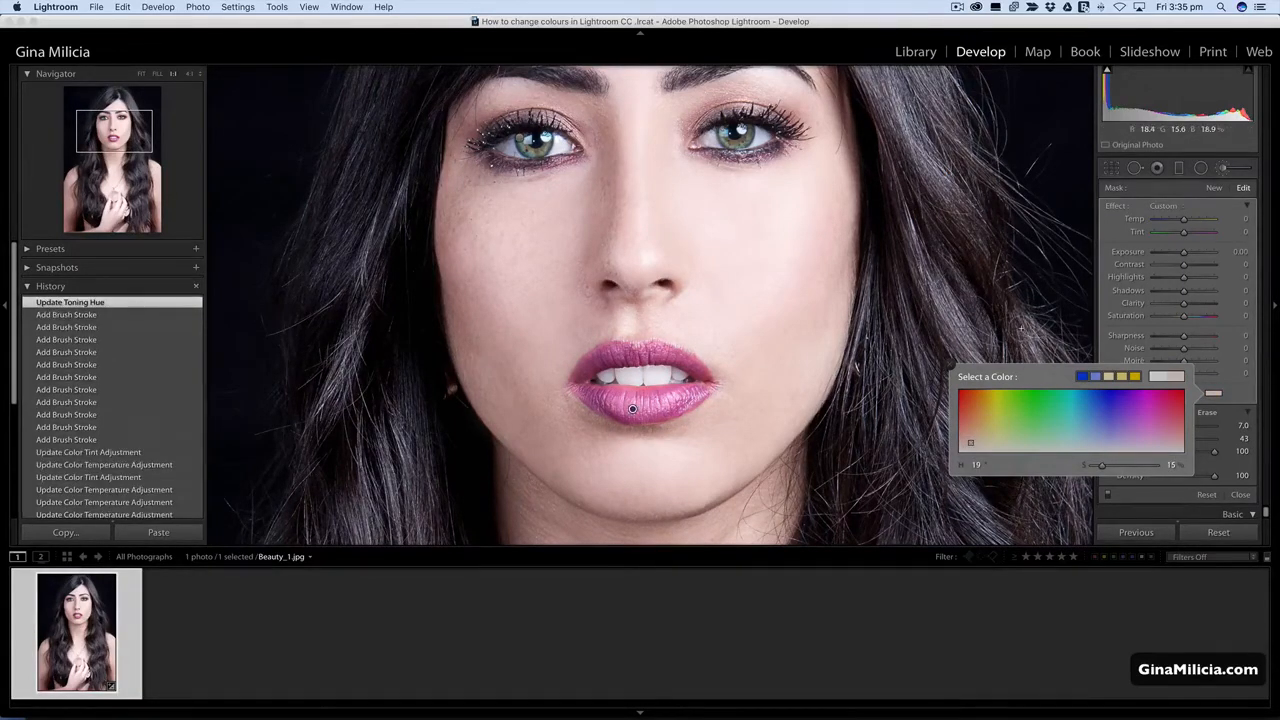
pyautogui.press('\\')
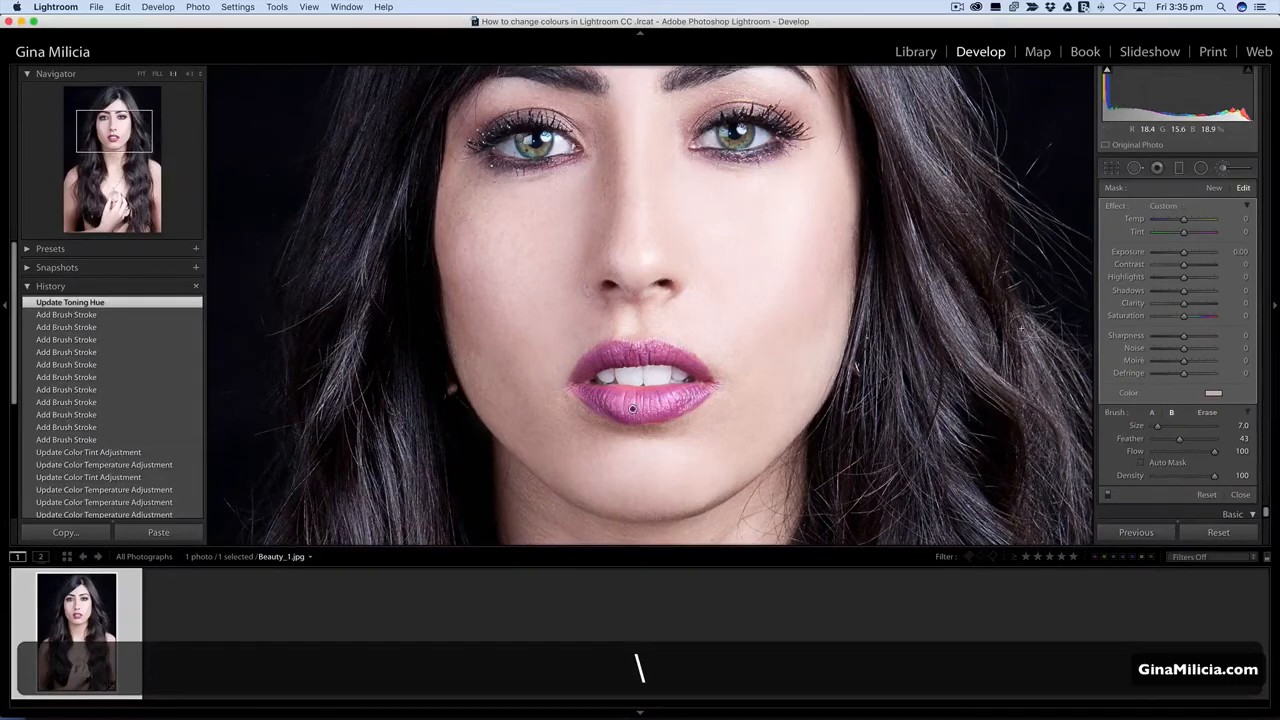
pyautogui.press('\\')
pyautogui.press('\\')
pyautogui.press('\\')
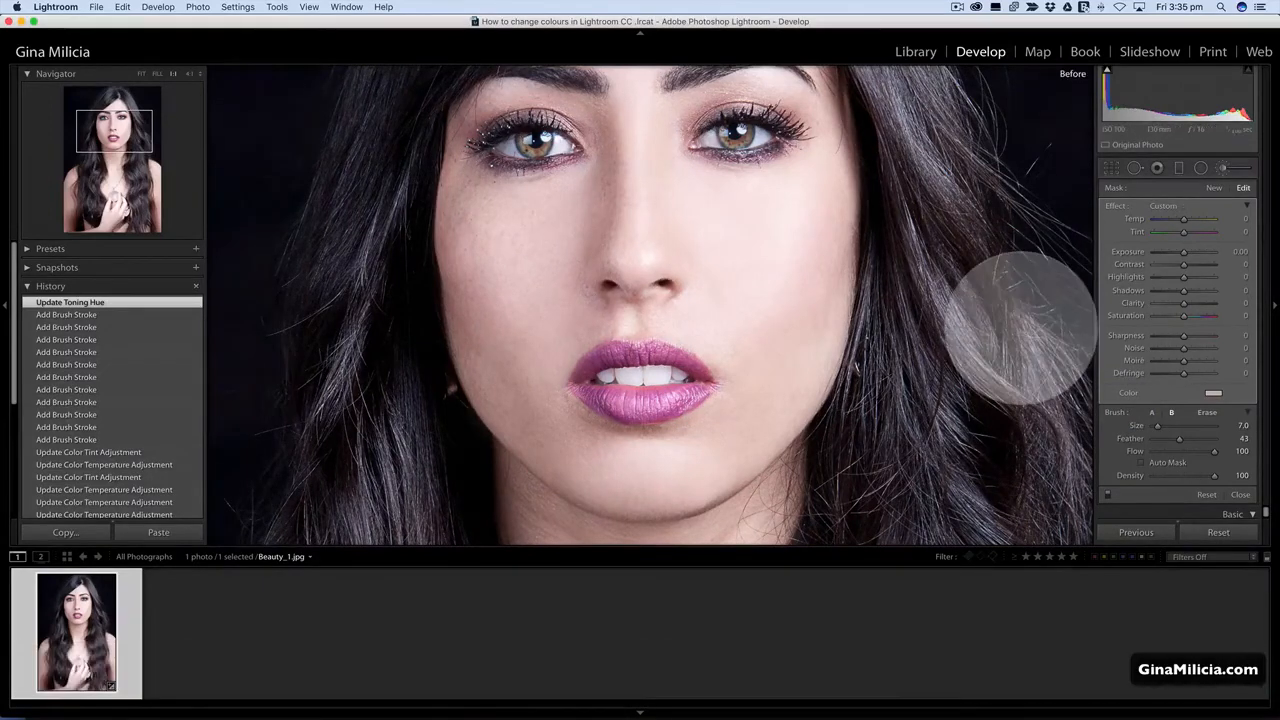
pyautogui.press('\\')
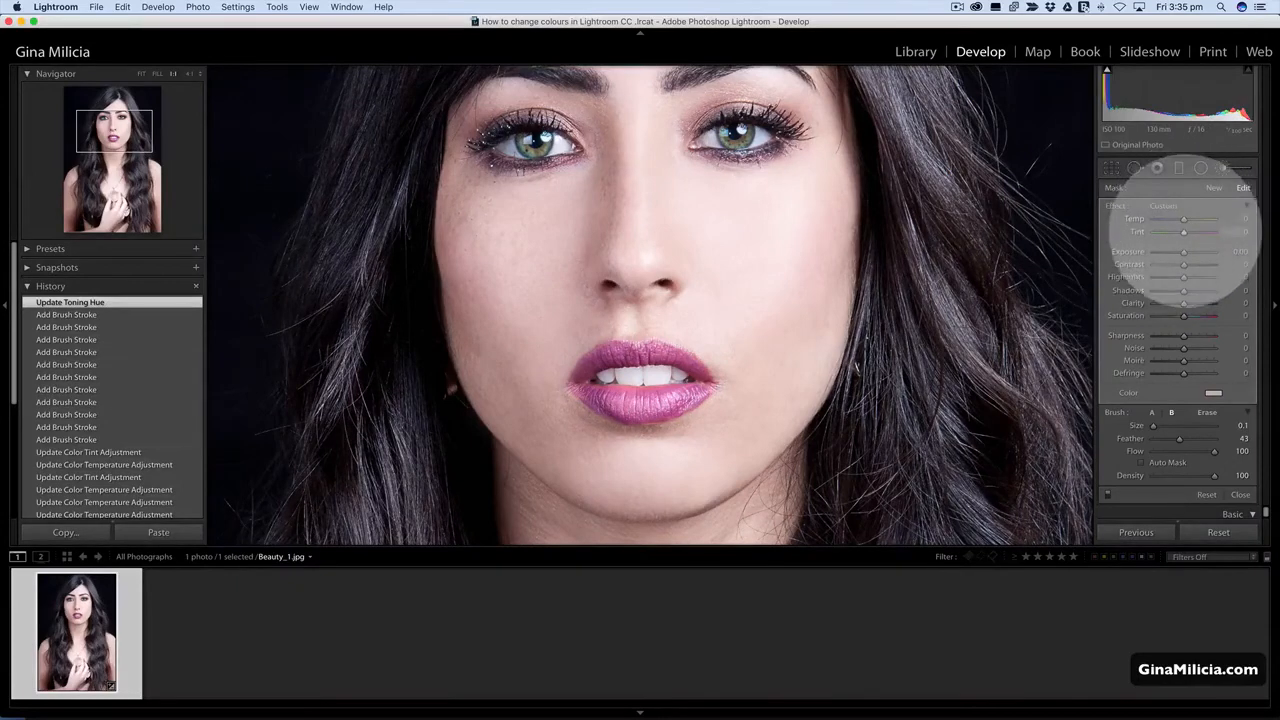
# Set the lip mask's Tint to -62 and compare the lips with the original photo.
pyautogui.moveTo(1183, 231); pyautogui.dragTo(1164, 232)
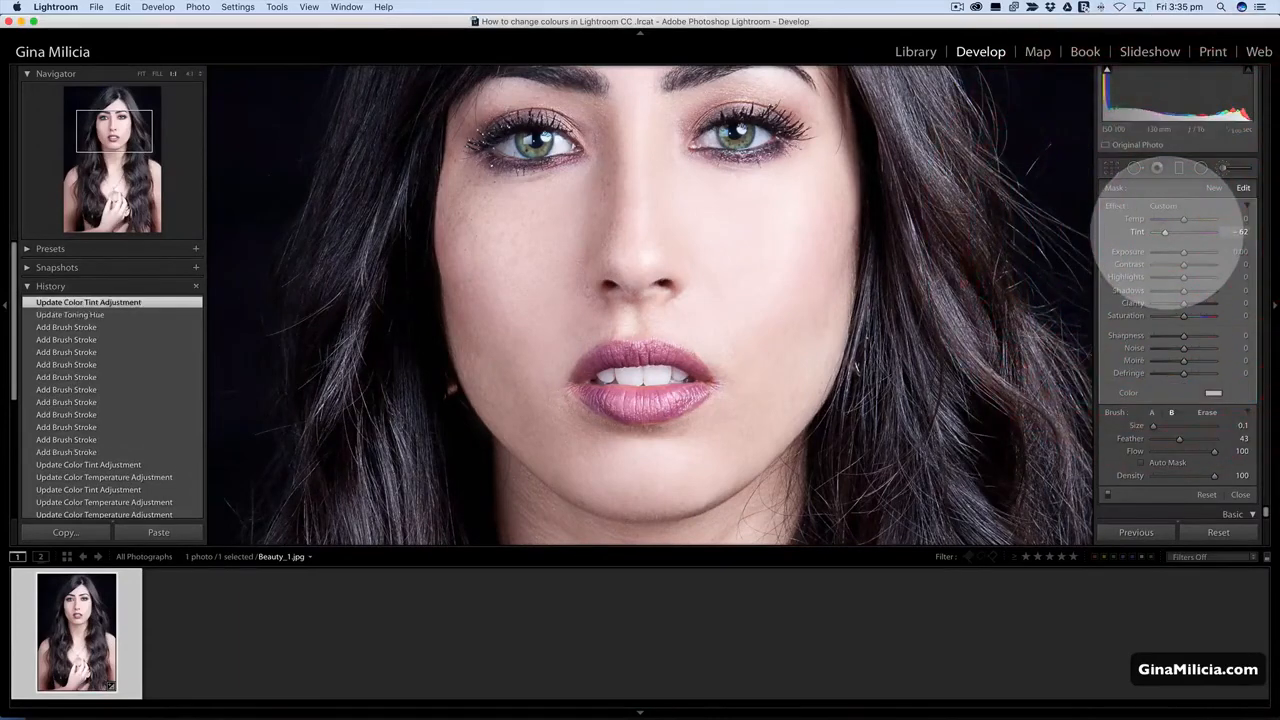
pyautogui.press('\\')
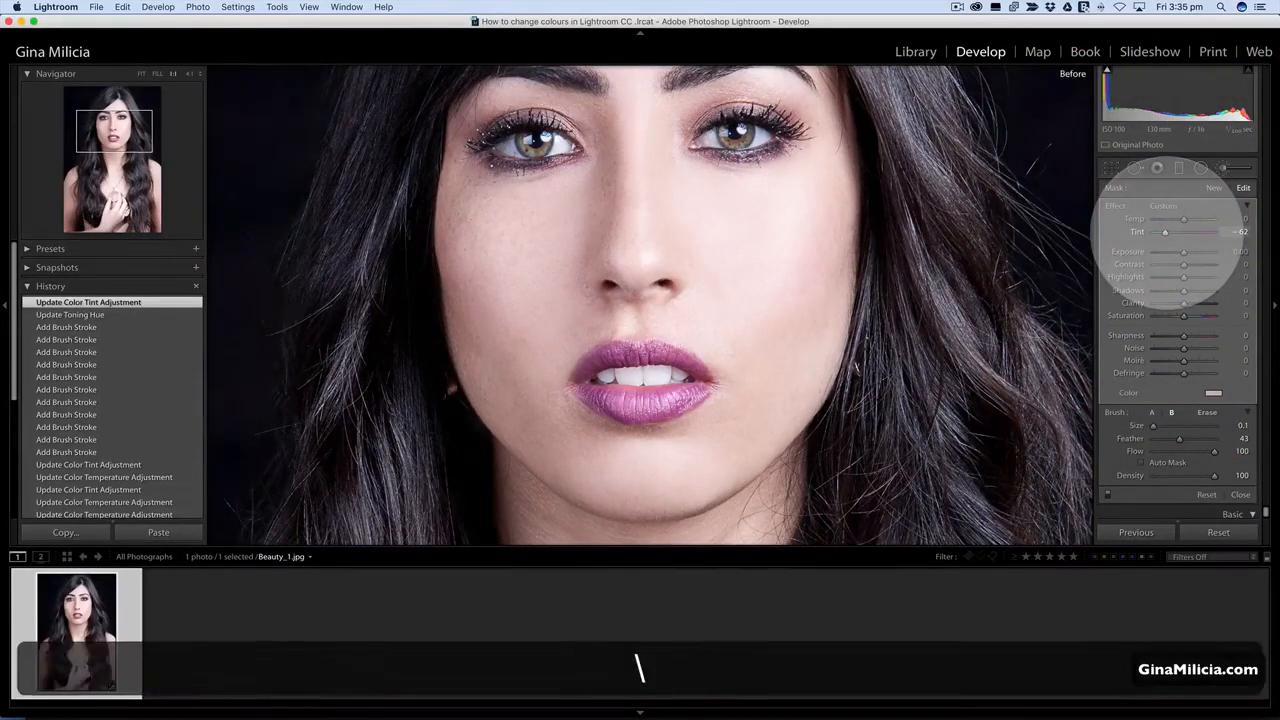
pyautogui.press('\\')
pyautogui.press('\\')
pyautogui.press('\\')
pyautogui.press('\\')
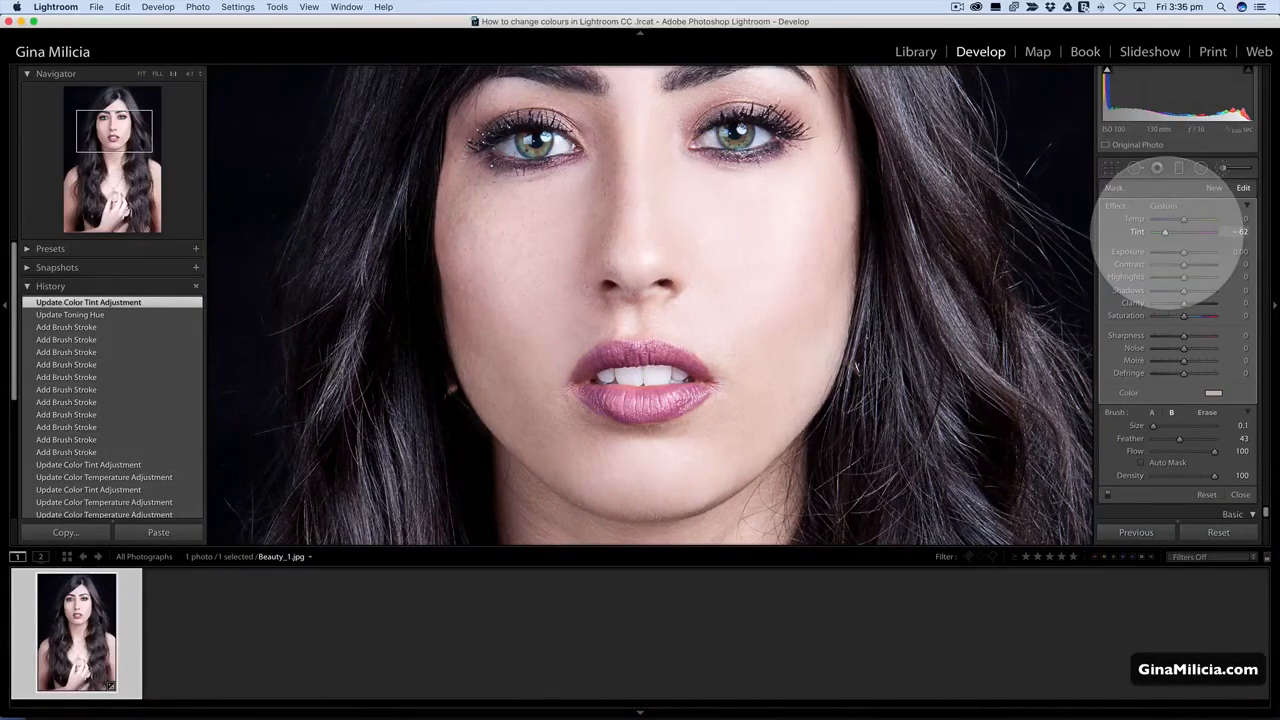